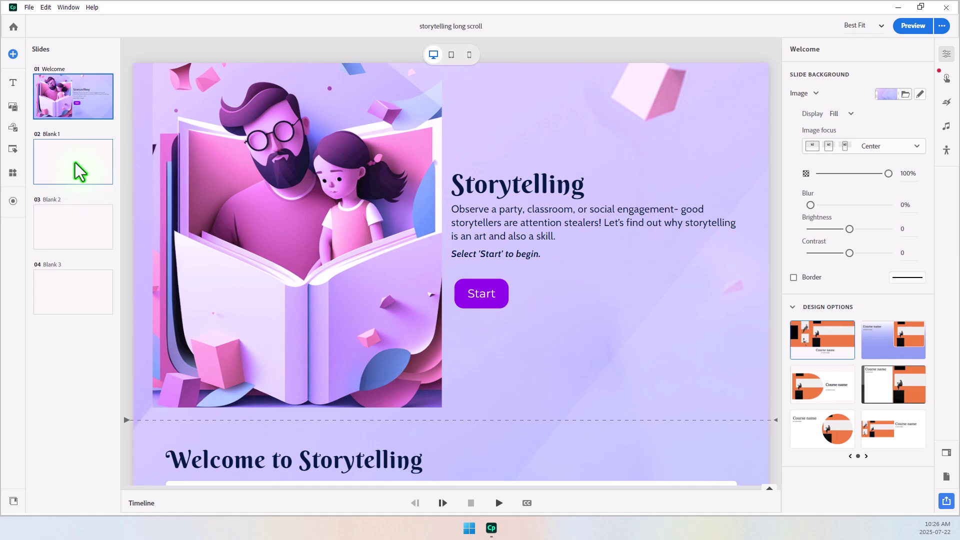
- Select the Blank 3 slide and review its slide audio and closed captions
click(75, 162)
click(83, 217)
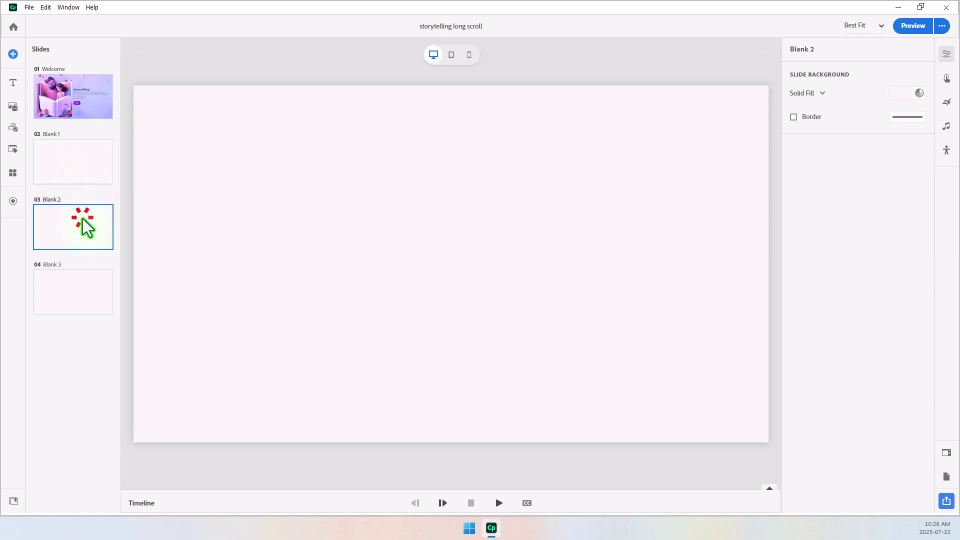
click(86, 294)
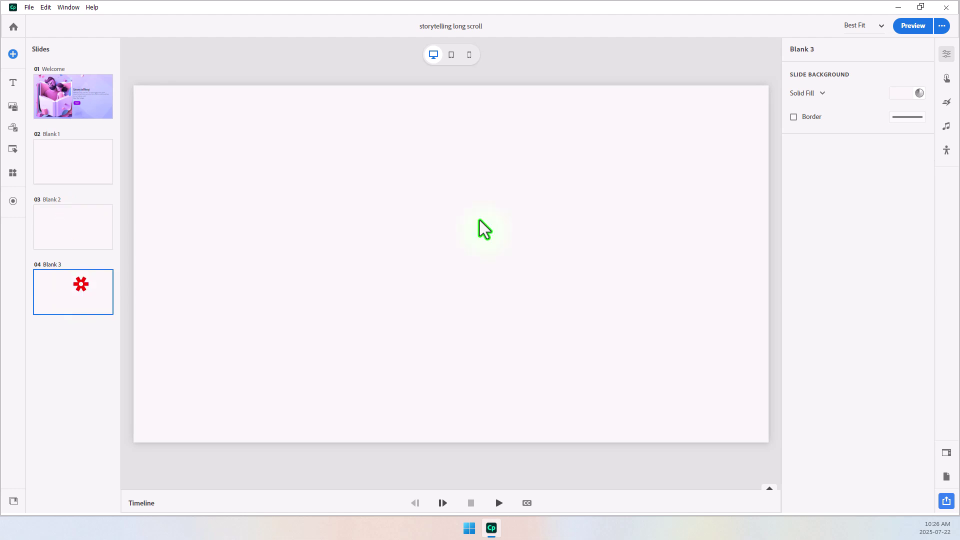
click(946, 128)
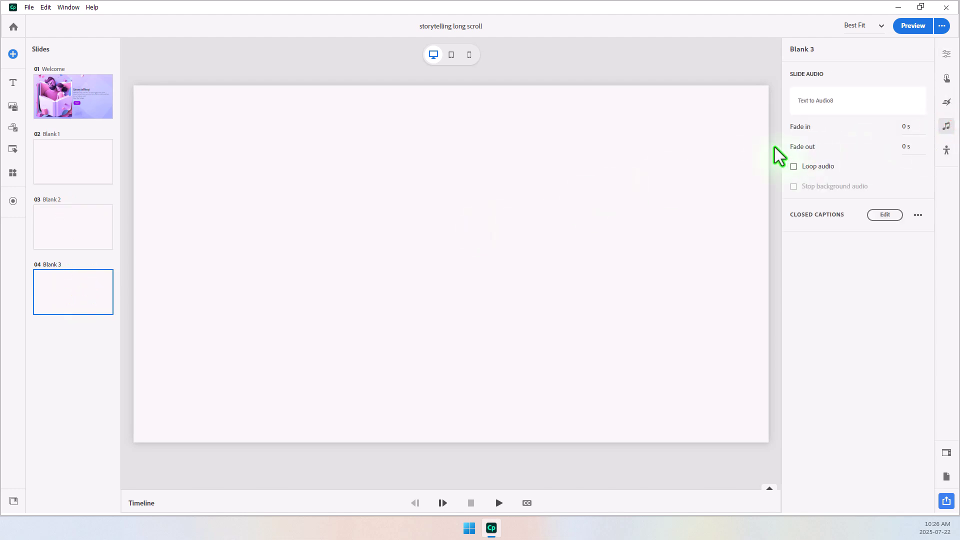
click(884, 214)
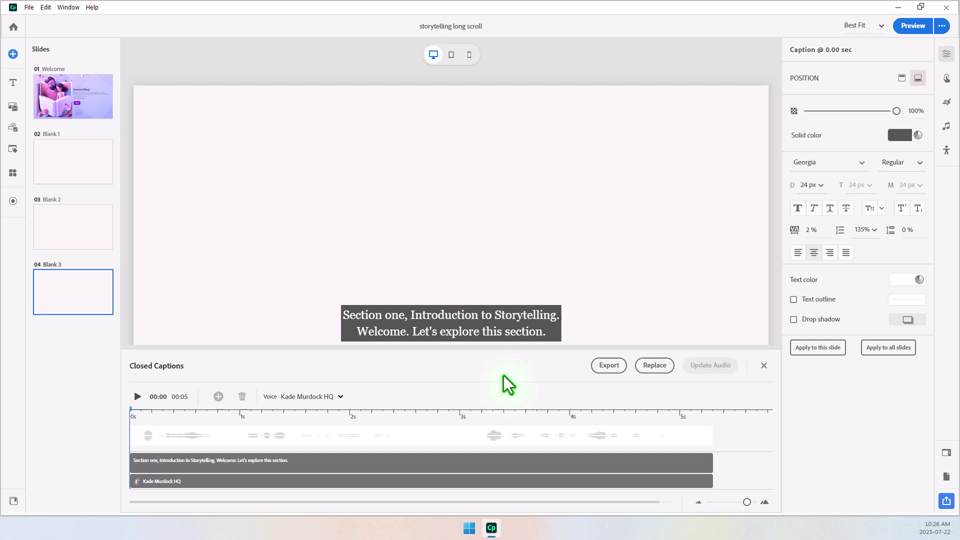
click(764, 366)
- Expand the timeline and Blank 3 track to show the Text to Audio8 clip's options
click(187, 497)
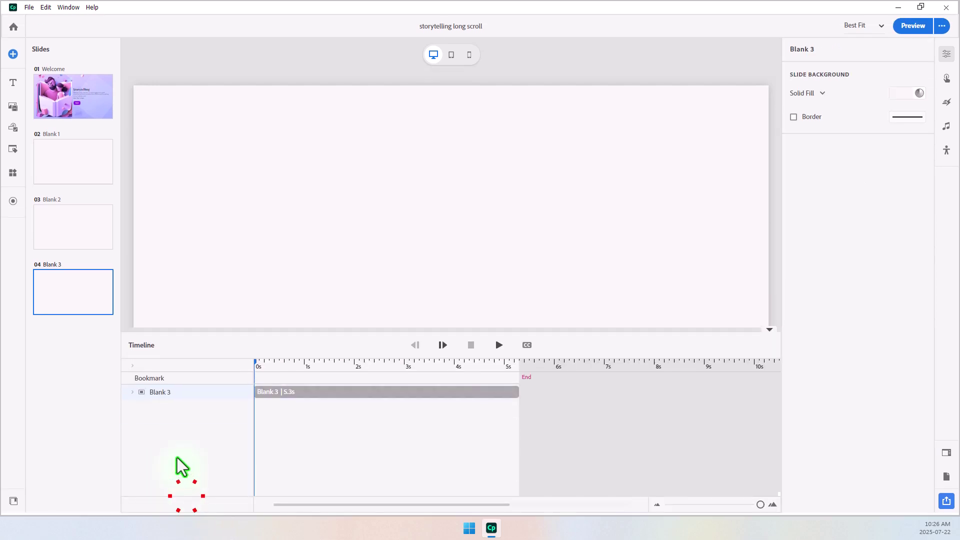
click(131, 393)
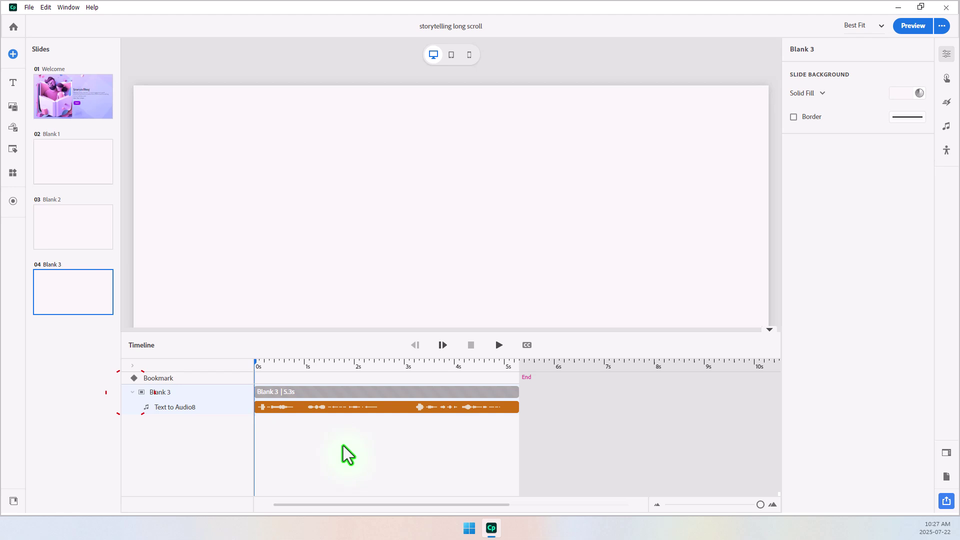
right_click(346, 410)
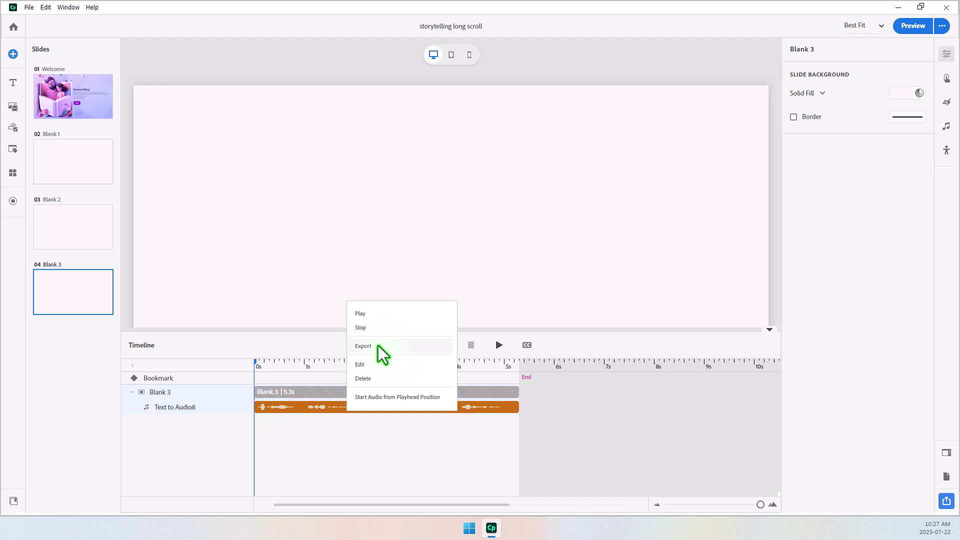
- Open the Welcome slide and scroll through its sections, ending back at the Storytelling title and Start button
click(75, 90)
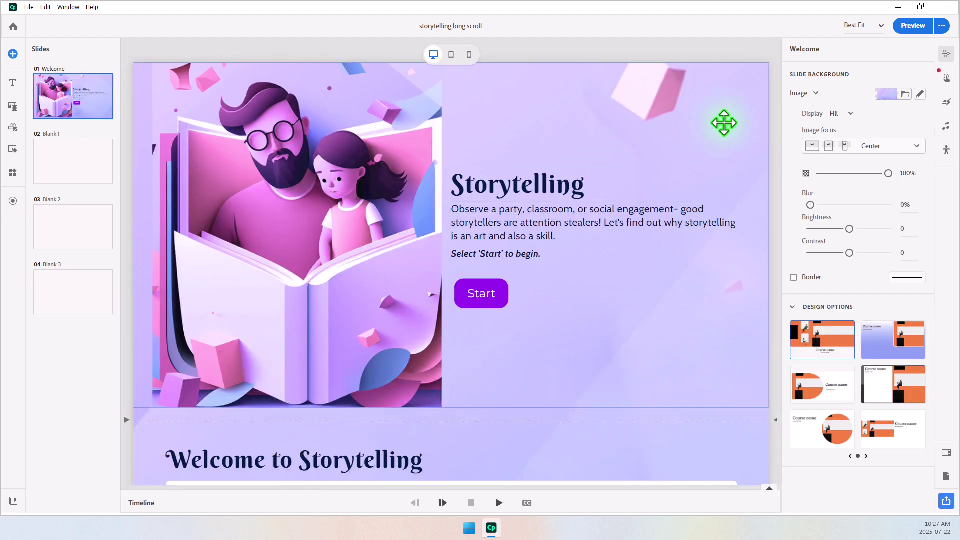
scroll(746, 171, down, 2)
scroll(747, 171, down, 3)
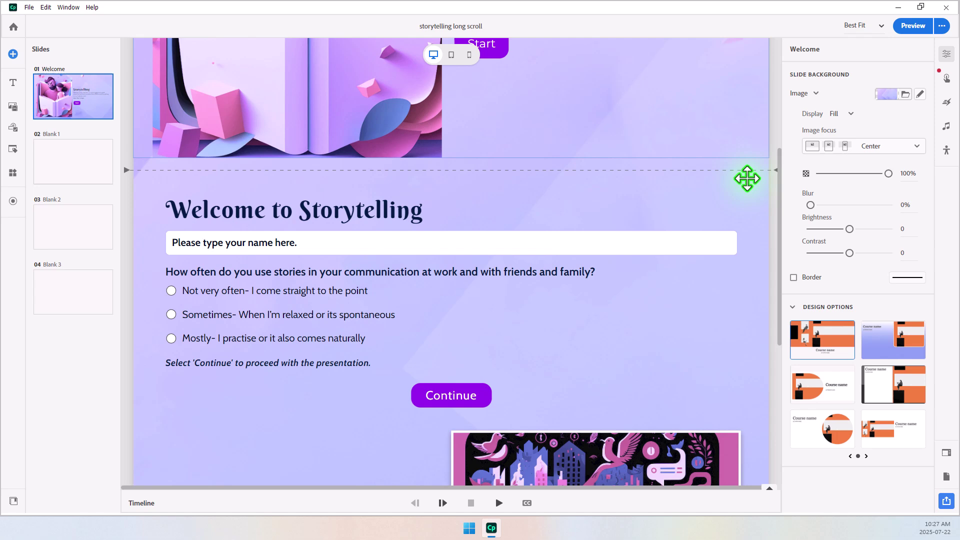
scroll(419, 219, down, 4)
scroll(421, 216, up, 5)
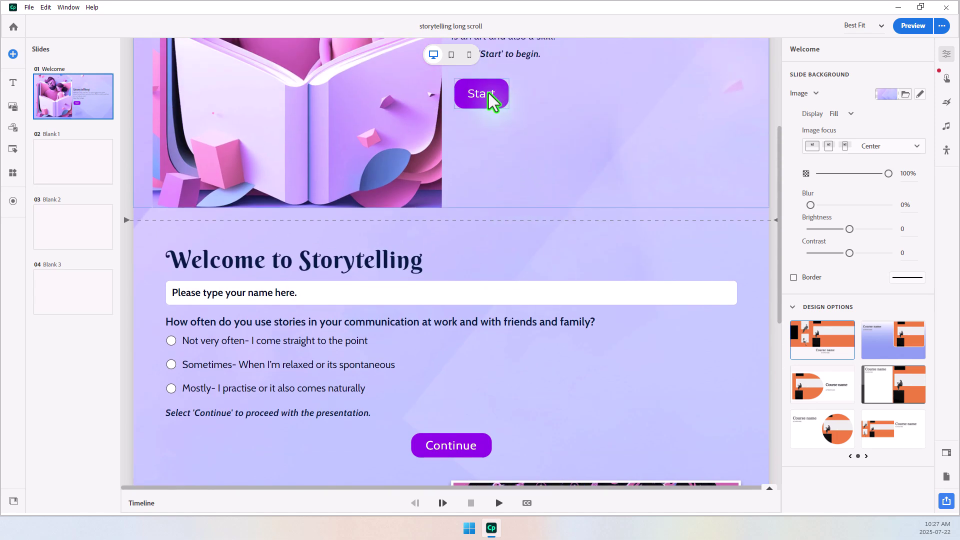
scroll(485, 442, down, 5)
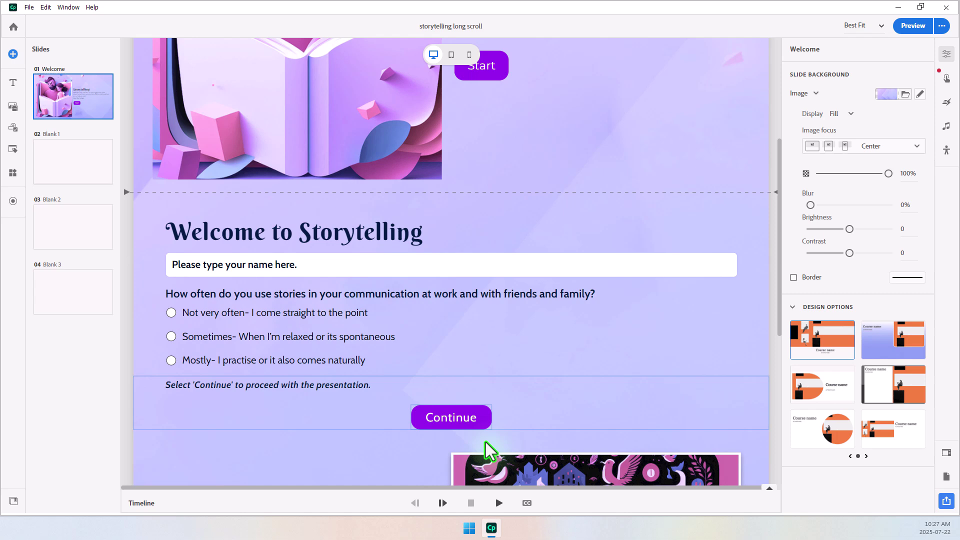
scroll(485, 440, down, 3)
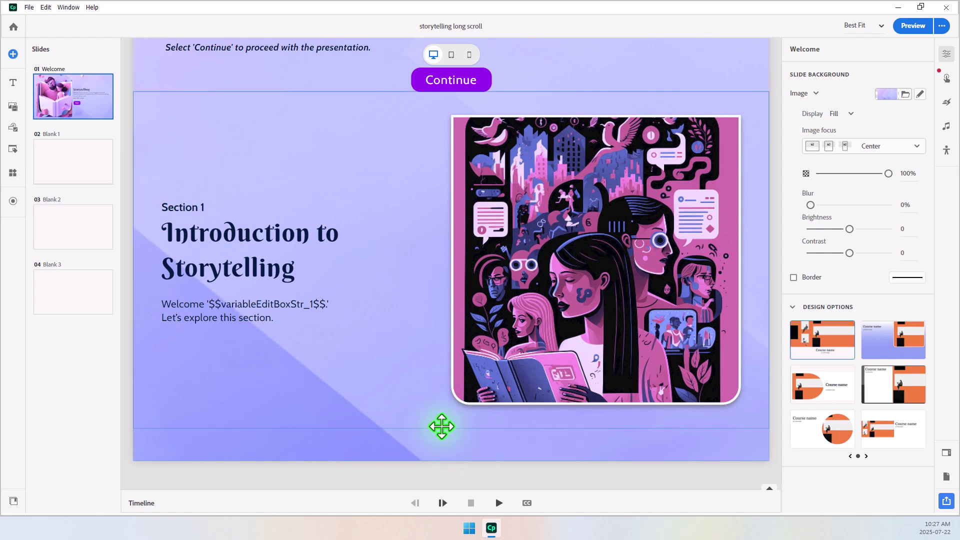
scroll(540, 200, up, 9)
scroll(542, 200, up, 5)
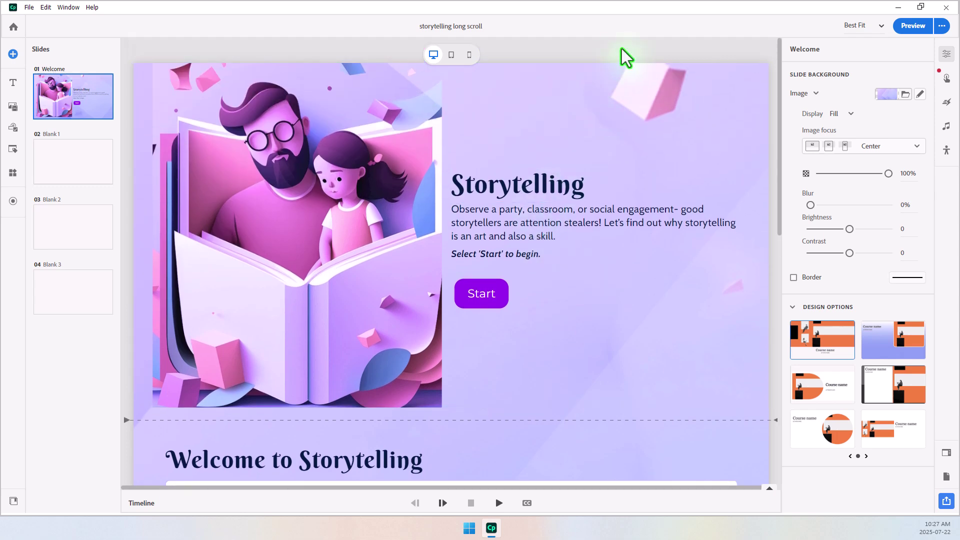
- Add a Slide Enter interaction to the Welcome slide with a Stop media action
click(946, 78)
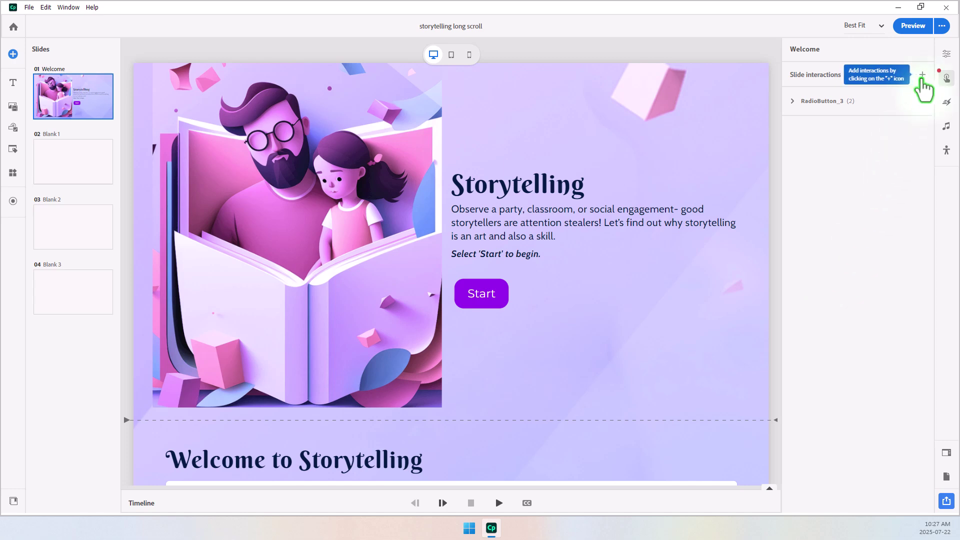
click(922, 75)
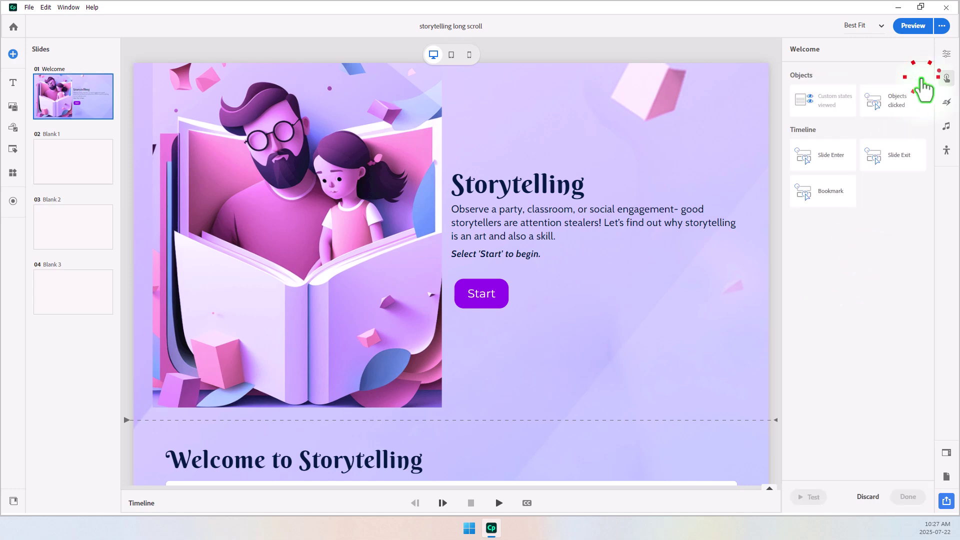
click(826, 159)
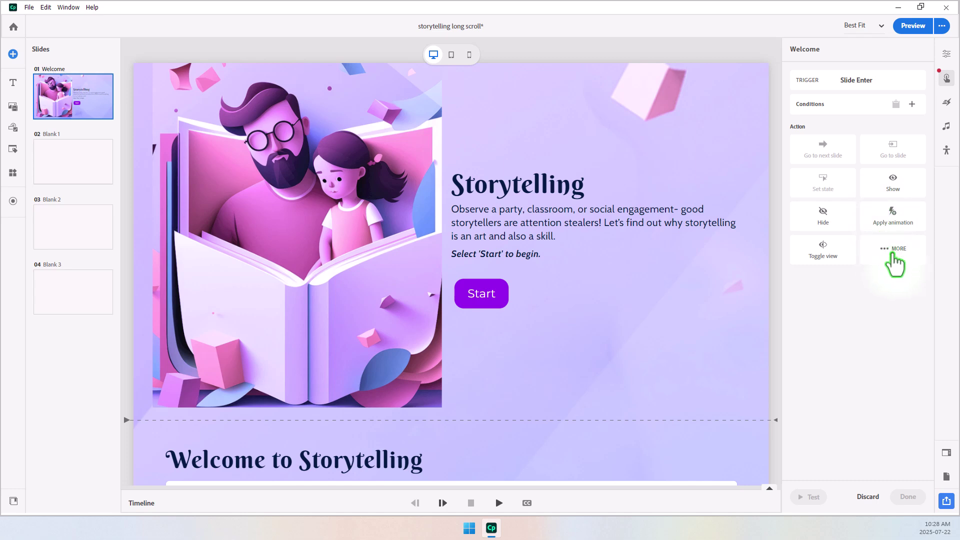
click(894, 260)
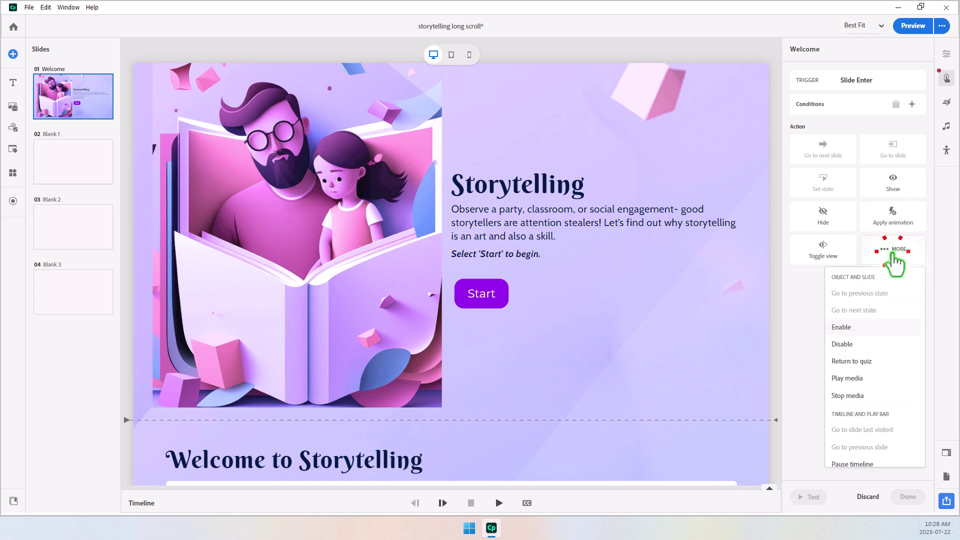
click(856, 395)
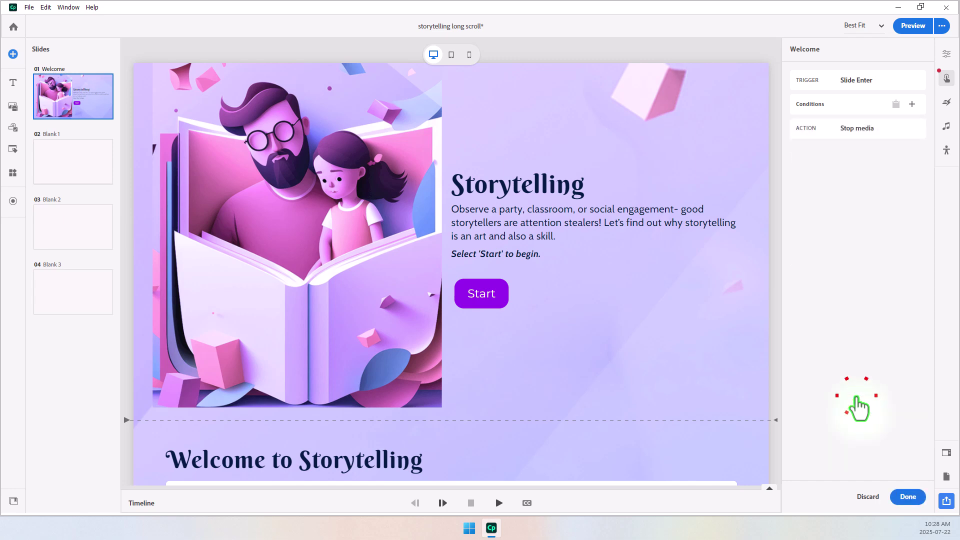
click(905, 500)
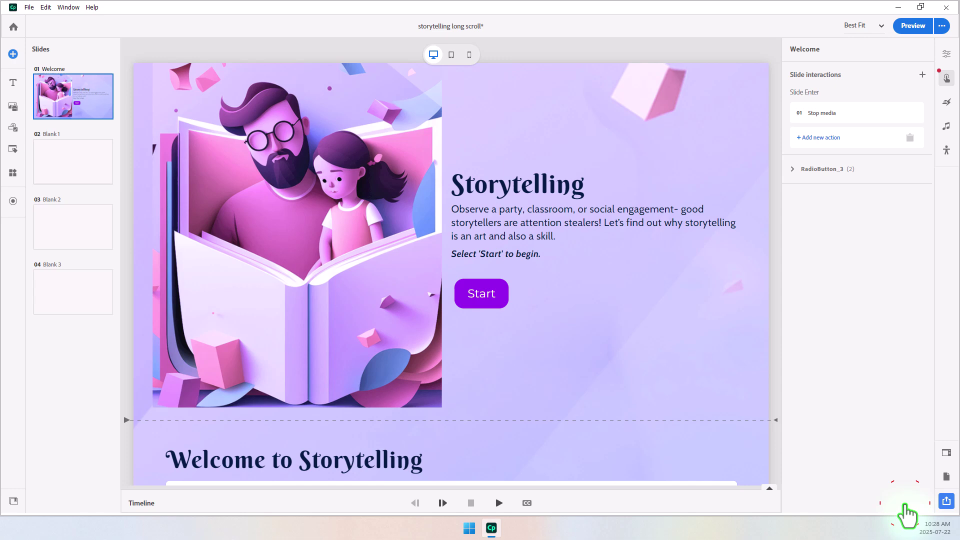
- Add a second Slide Enter action that plays Text to Audio1.mp3 from the Desktop
click(825, 142)
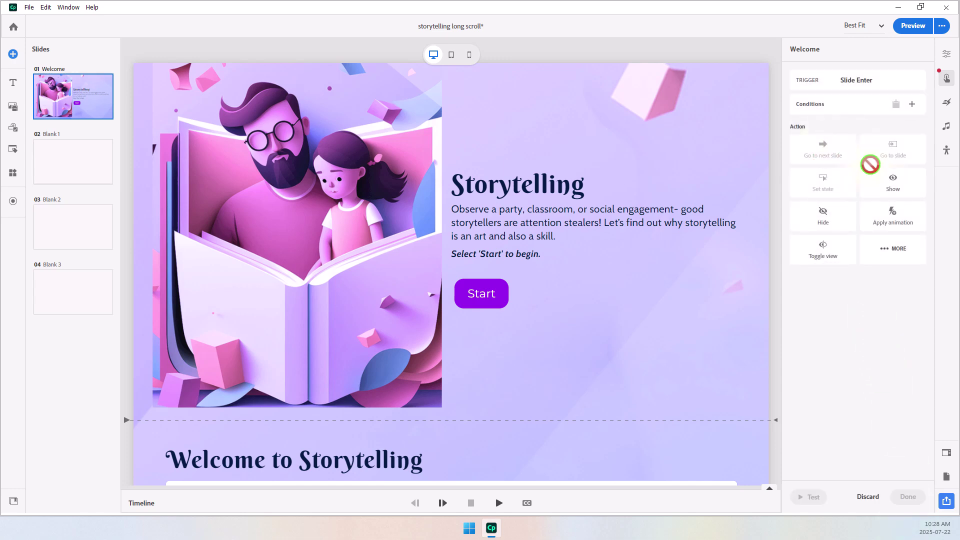
click(890, 249)
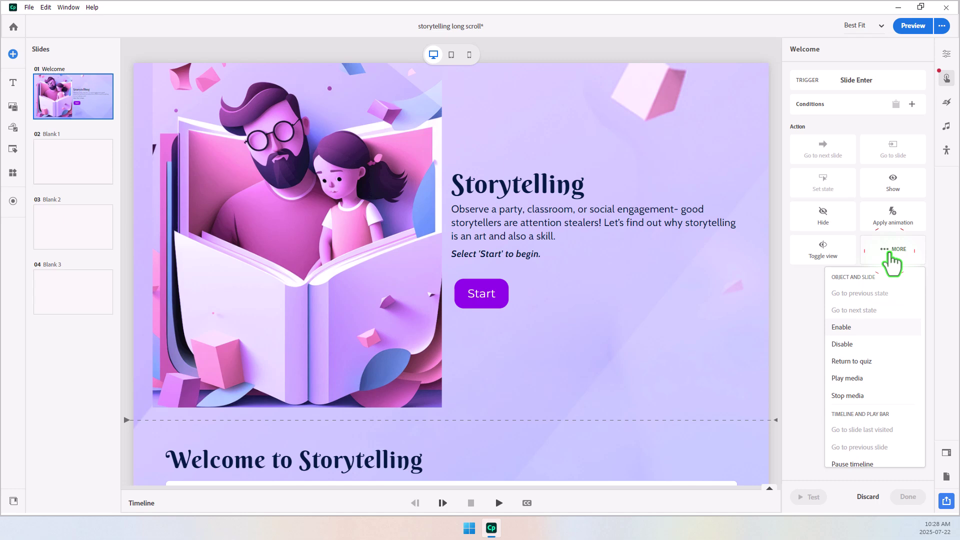
click(858, 376)
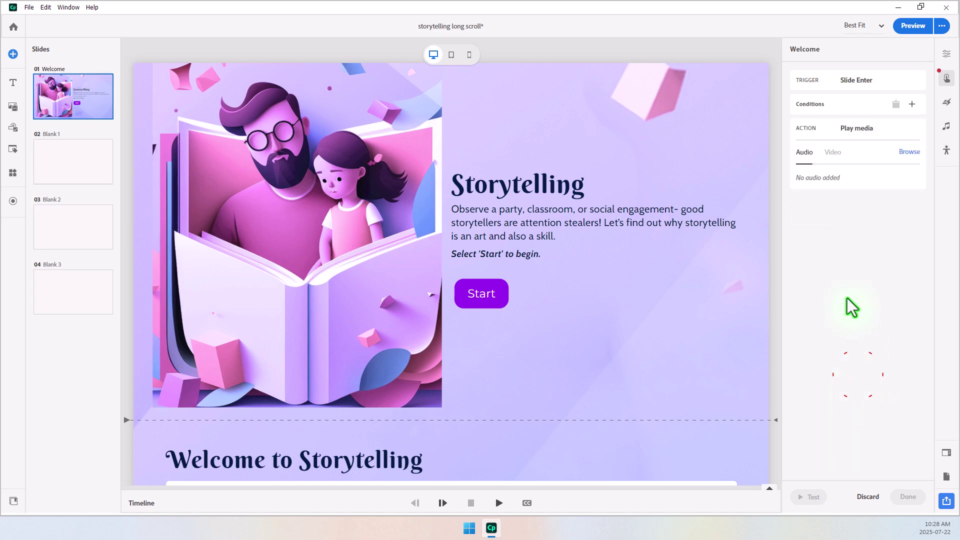
click(909, 152)
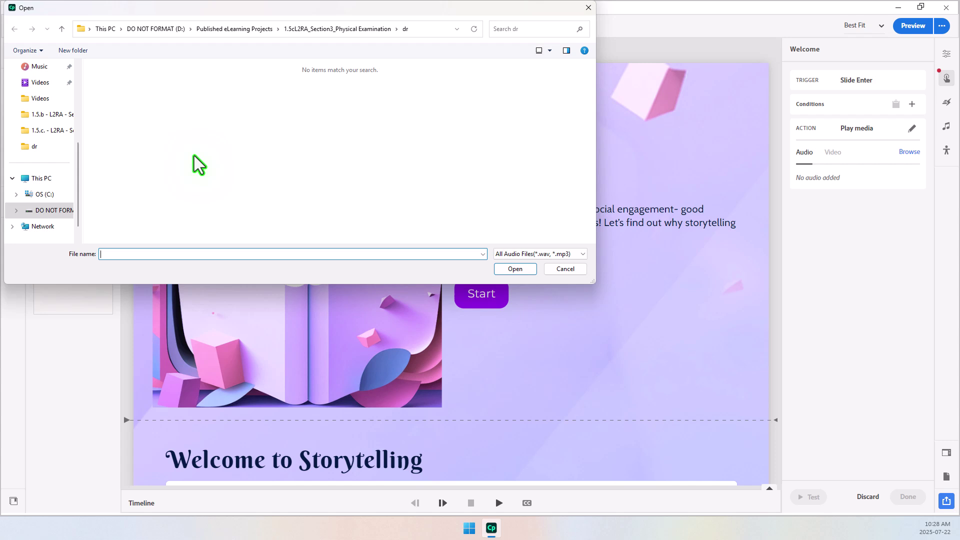
scroll(53, 161, up, 3)
click(43, 149)
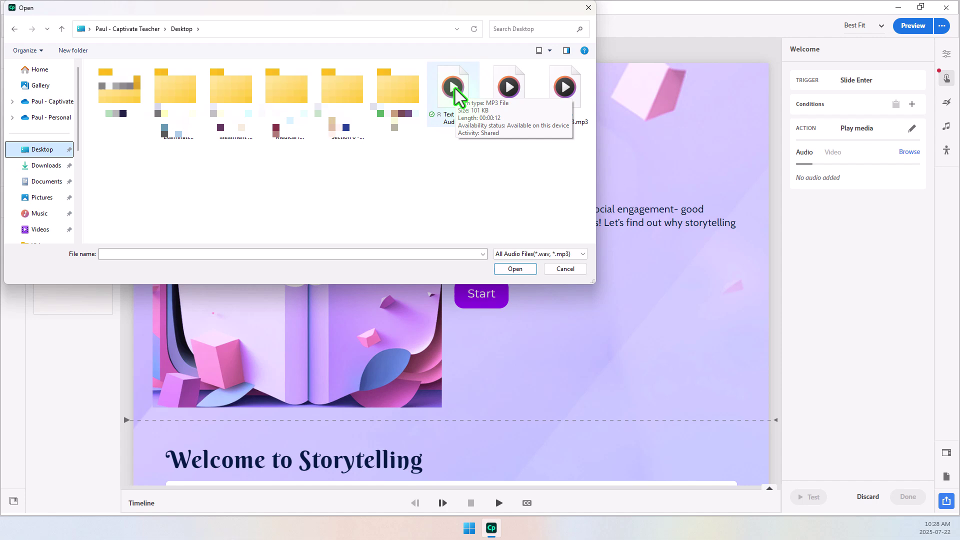
click(452, 86)
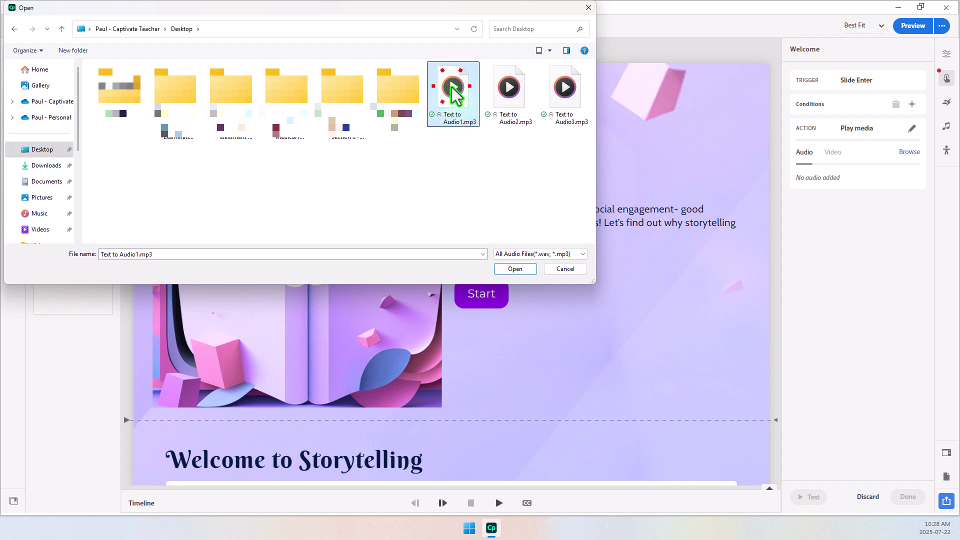
click(518, 270)
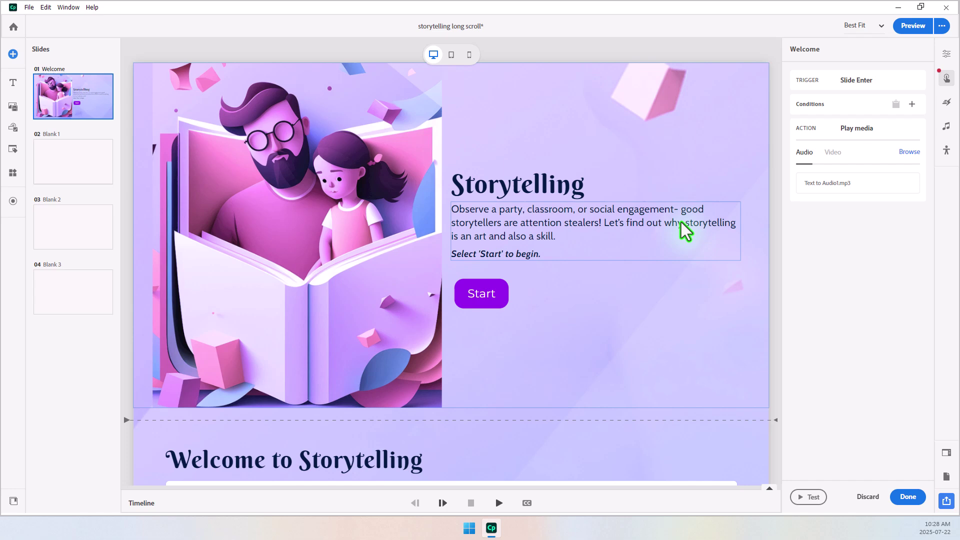
click(908, 497)
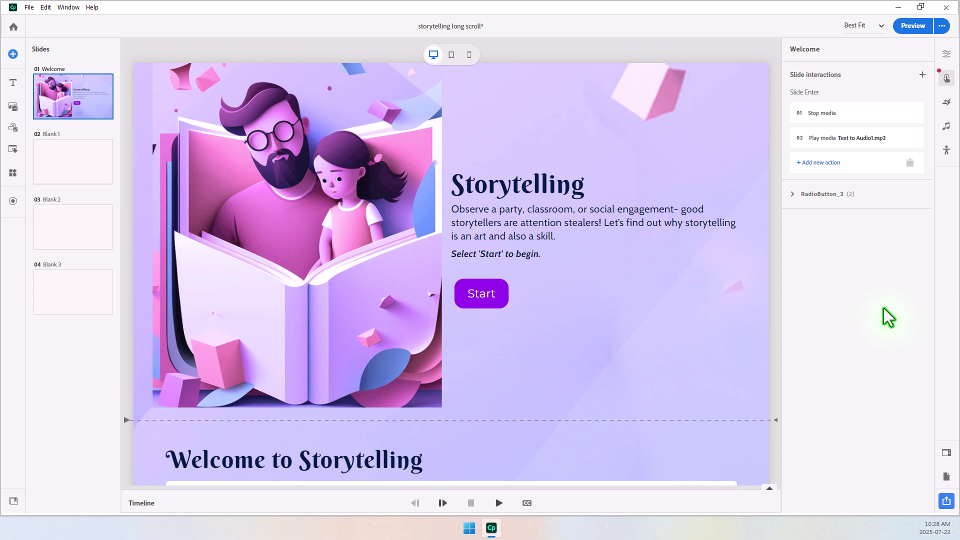
- Give the Start button a Click/Tap action that stops media
scroll(672, 312, down, 4)
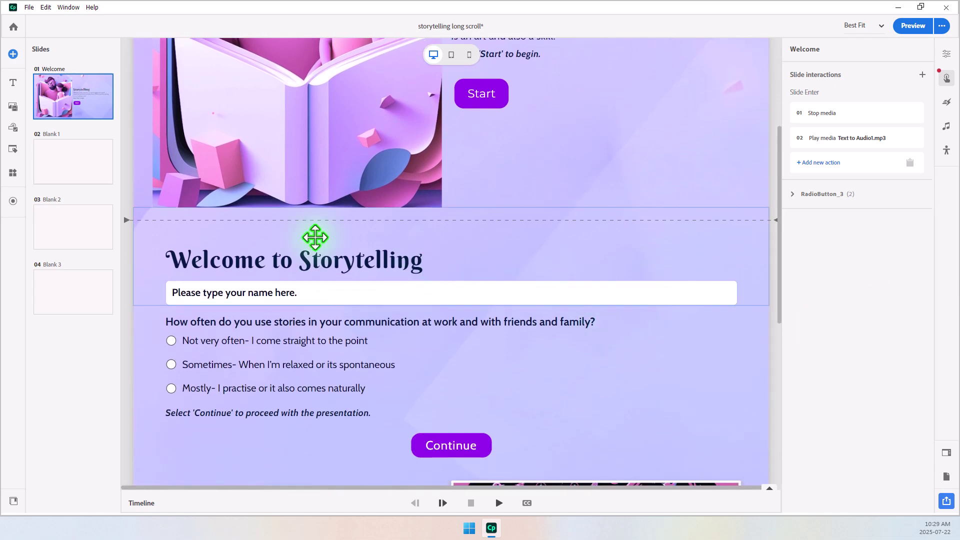
scroll(520, 238, up, 2)
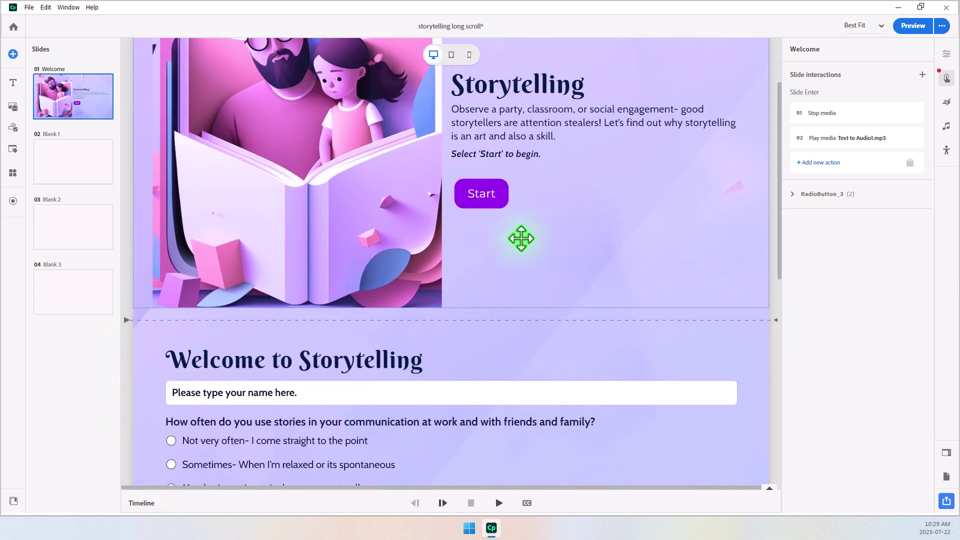
click(491, 201)
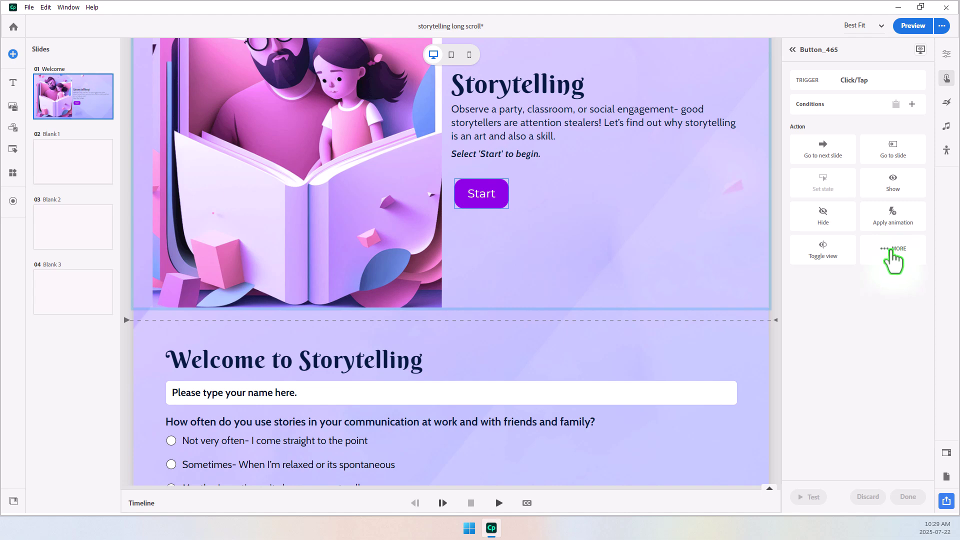
click(892, 259)
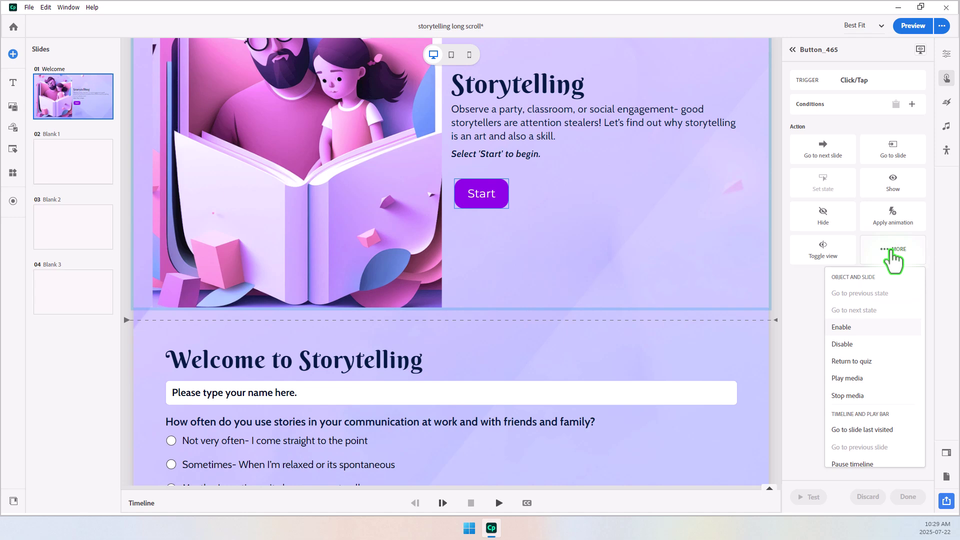
click(859, 395)
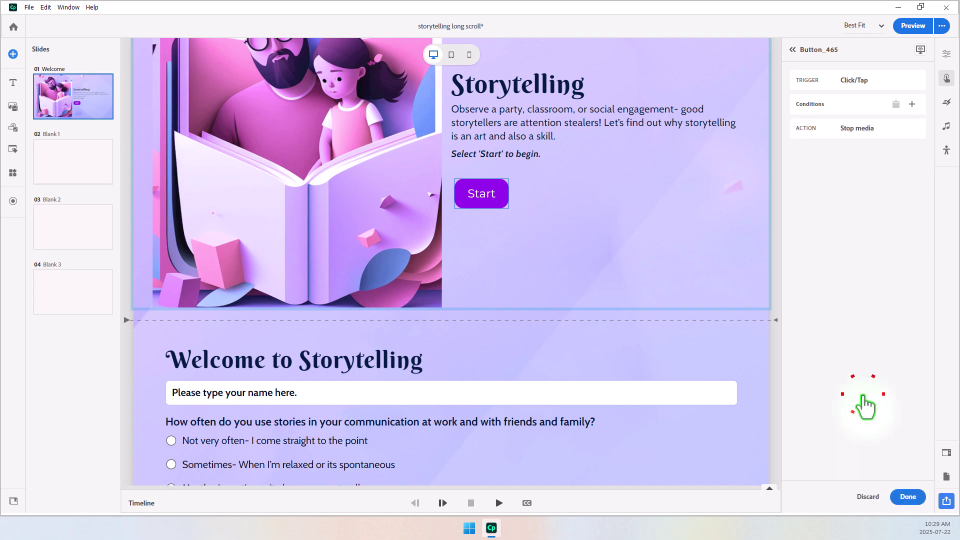
click(908, 498)
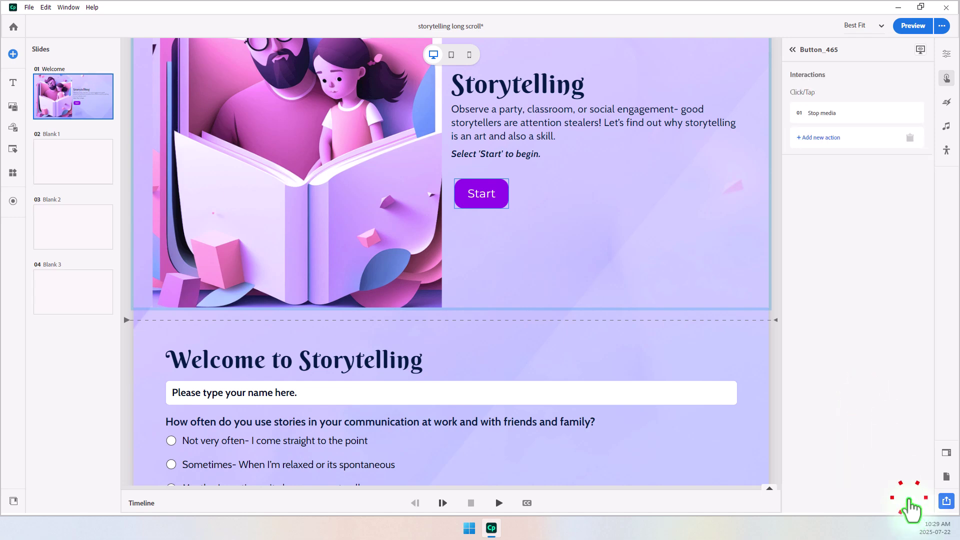
- Add a Play media action to the Start button that plays Text to Audio2.mp3
click(827, 138)
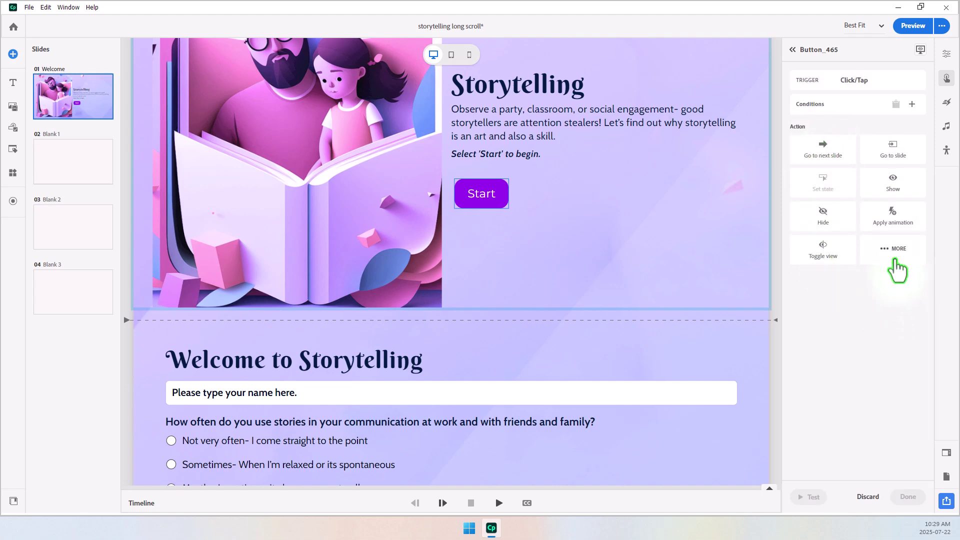
click(891, 250)
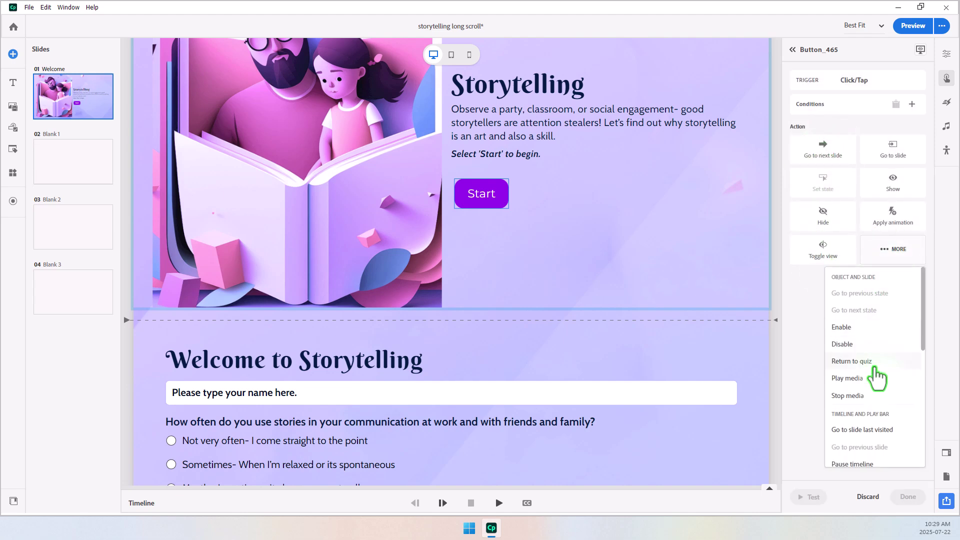
click(872, 379)
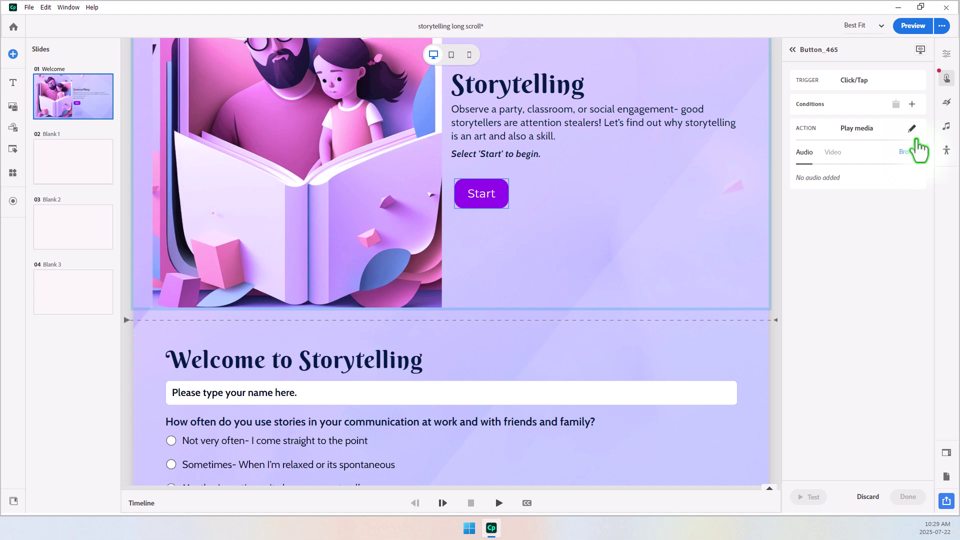
click(909, 152)
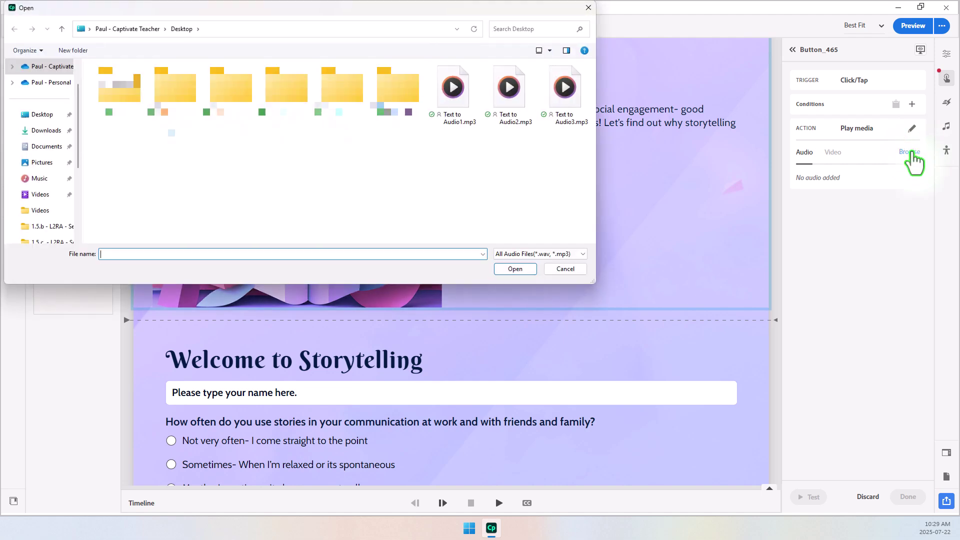
click(508, 91)
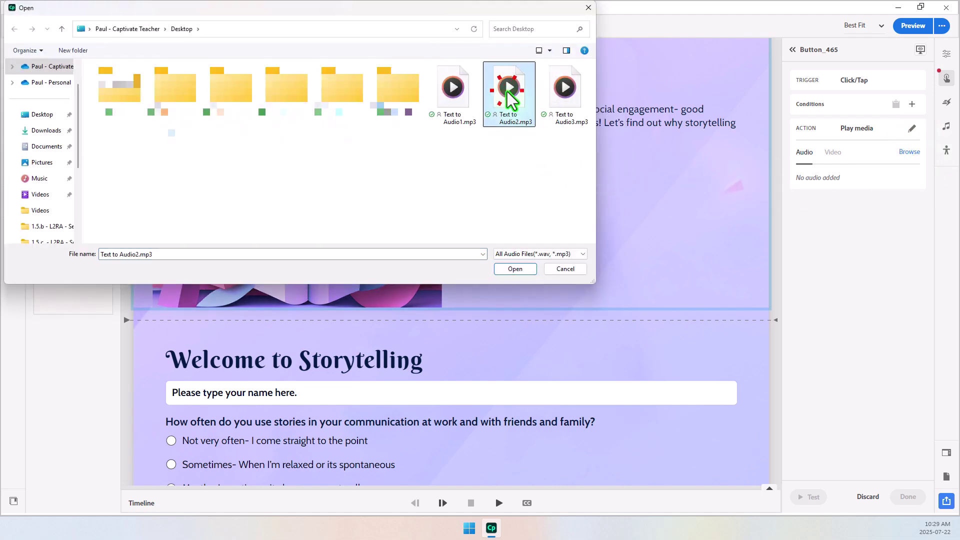
click(516, 269)
click(908, 497)
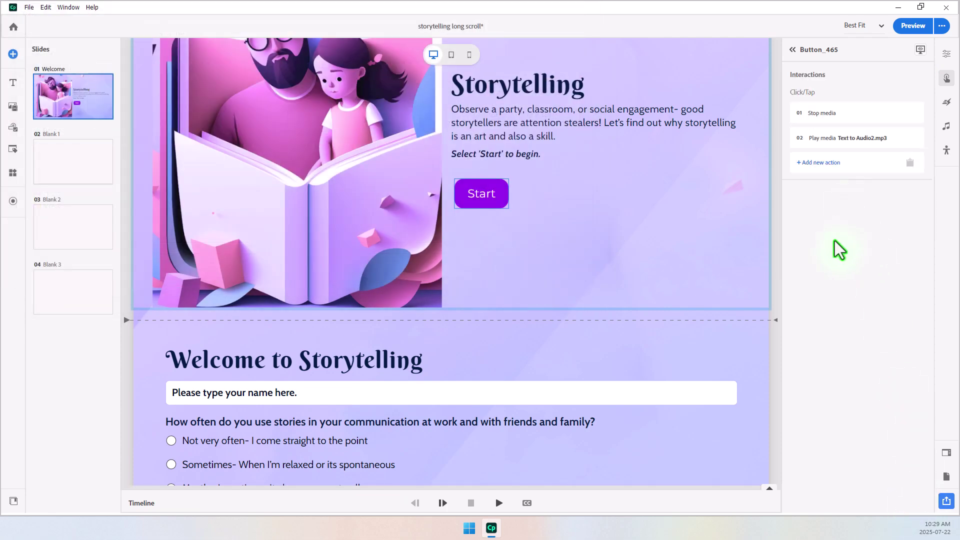
scroll(741, 220, down, 3)
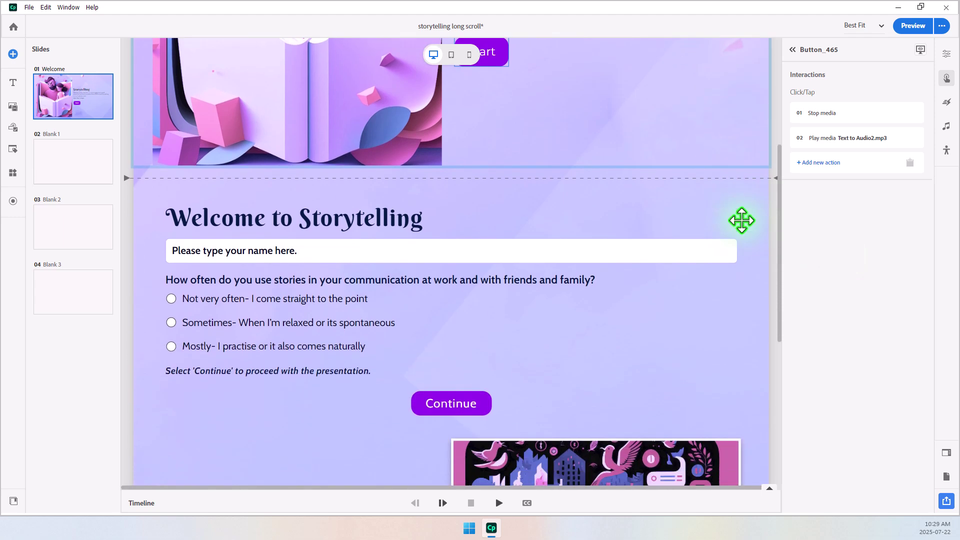
scroll(742, 220, down, 1)
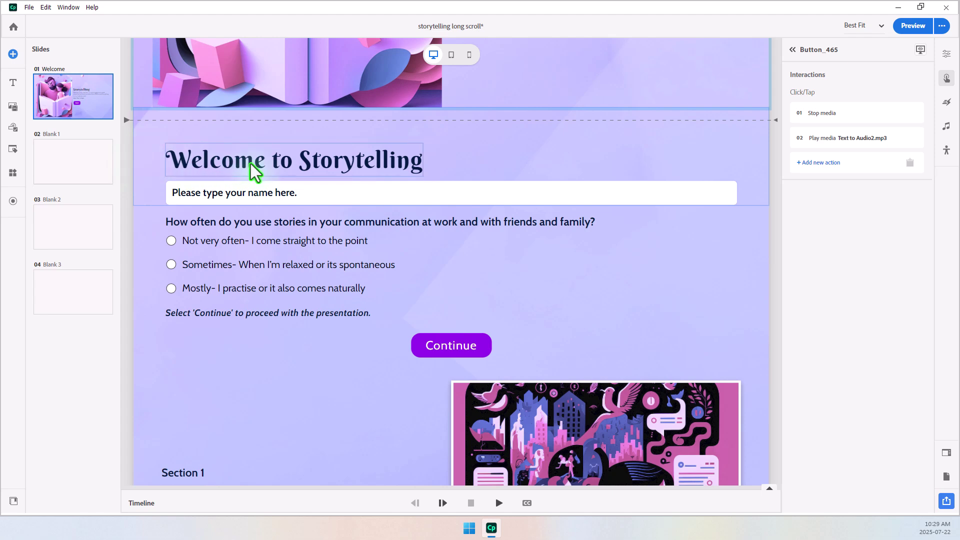
click(143, 161)
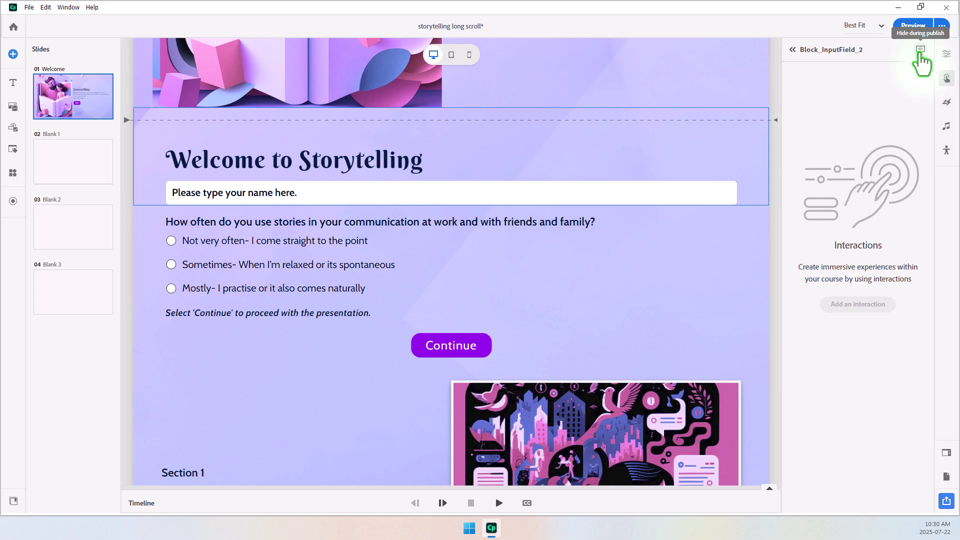
click(151, 235)
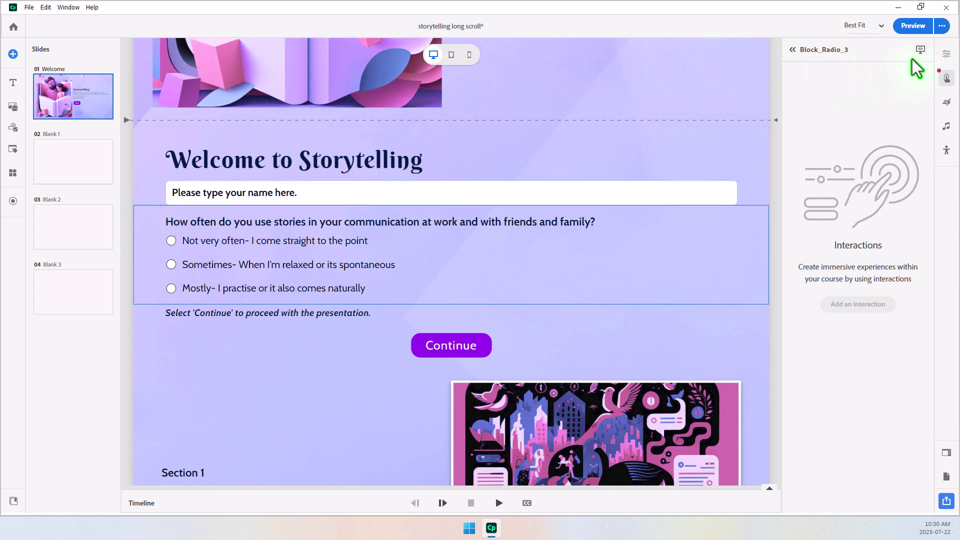
click(144, 321)
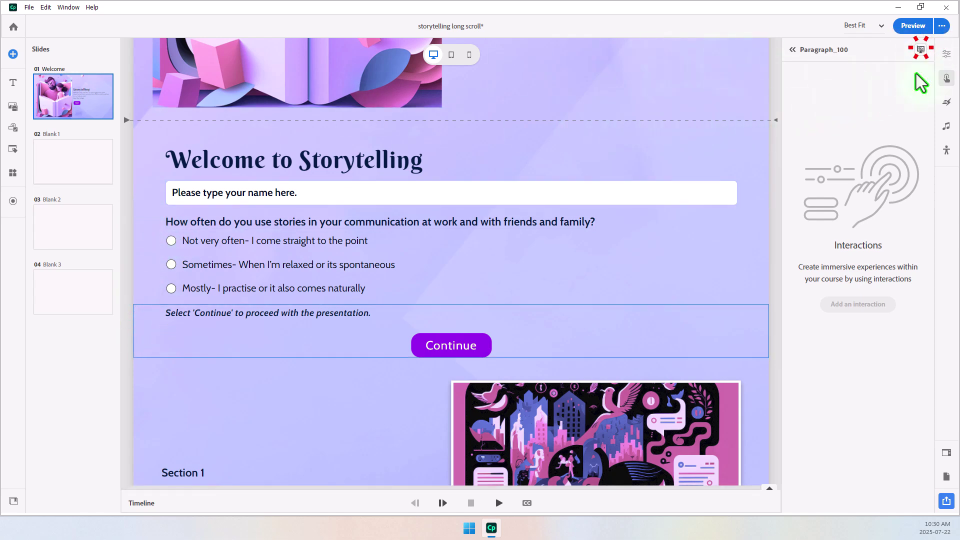
scroll(700, 154, down, 5)
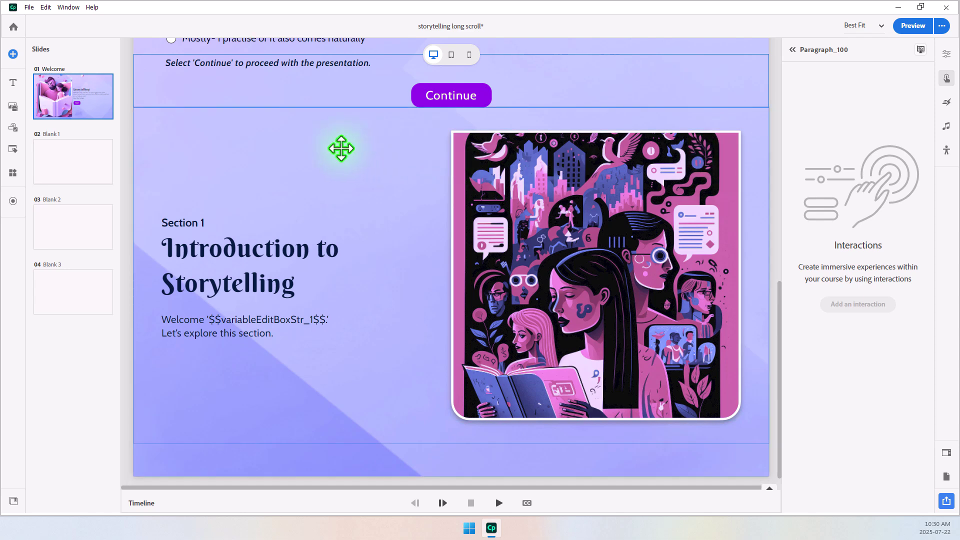
click(338, 146)
click(312, 457)
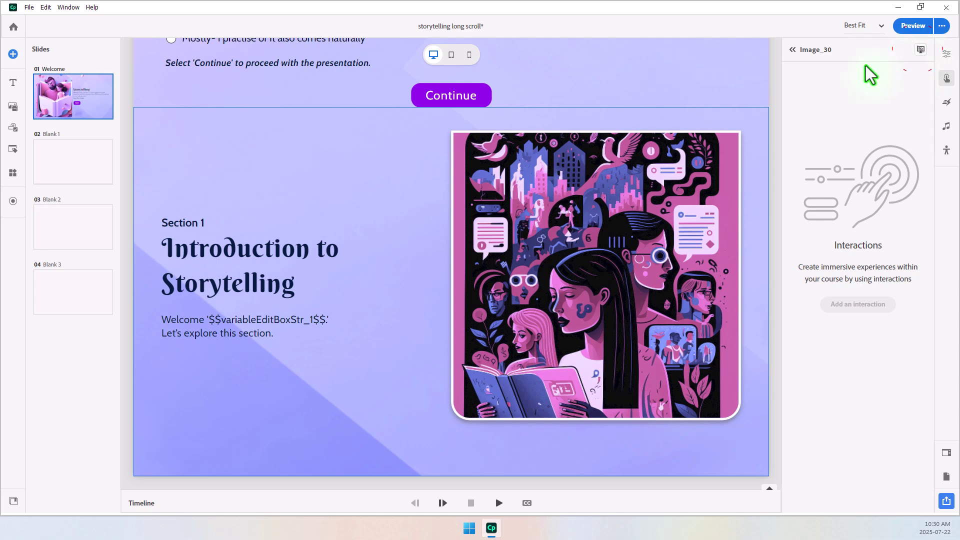
scroll(668, 170, up, 5)
- Add a third Start button action set to Show, targeting content sections
scroll(668, 170, up, 6)
click(500, 296)
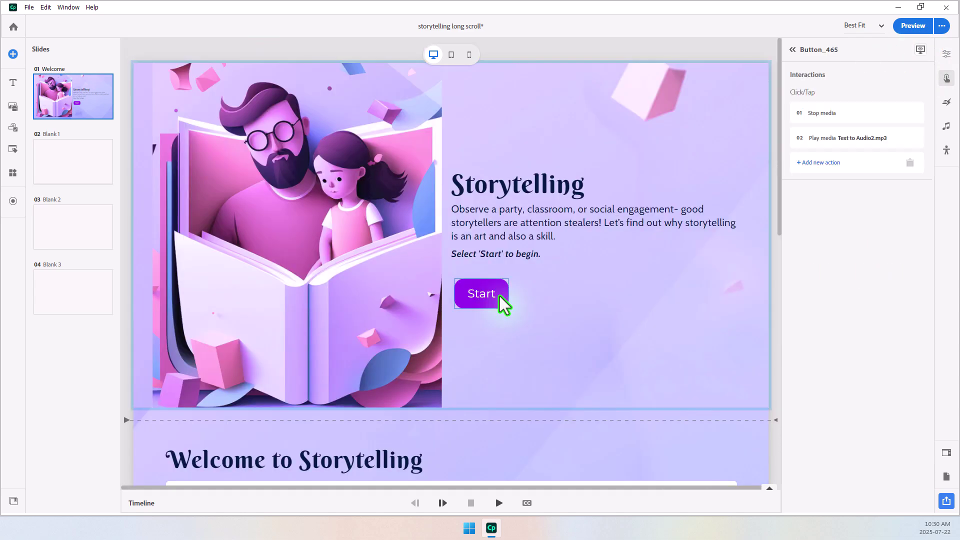
mouse_move(912, 120)
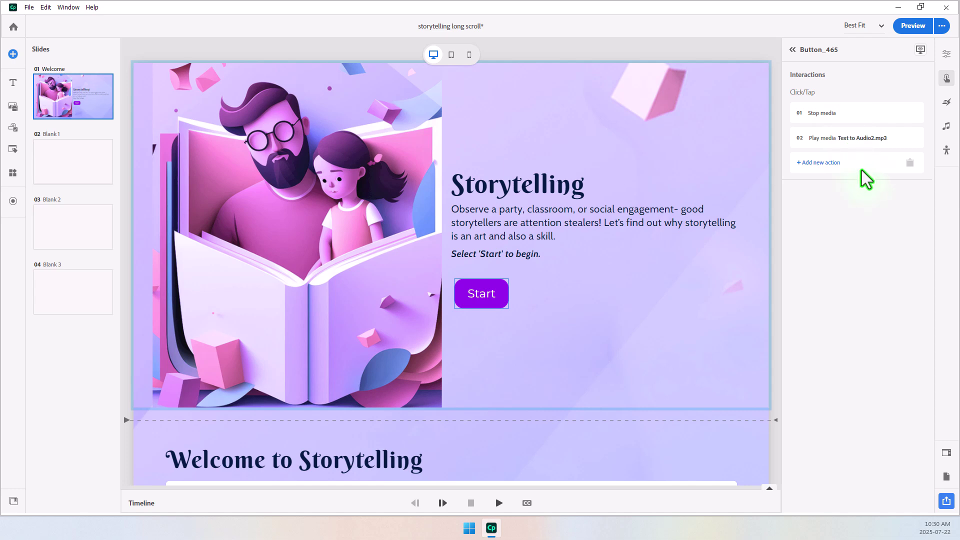
click(832, 163)
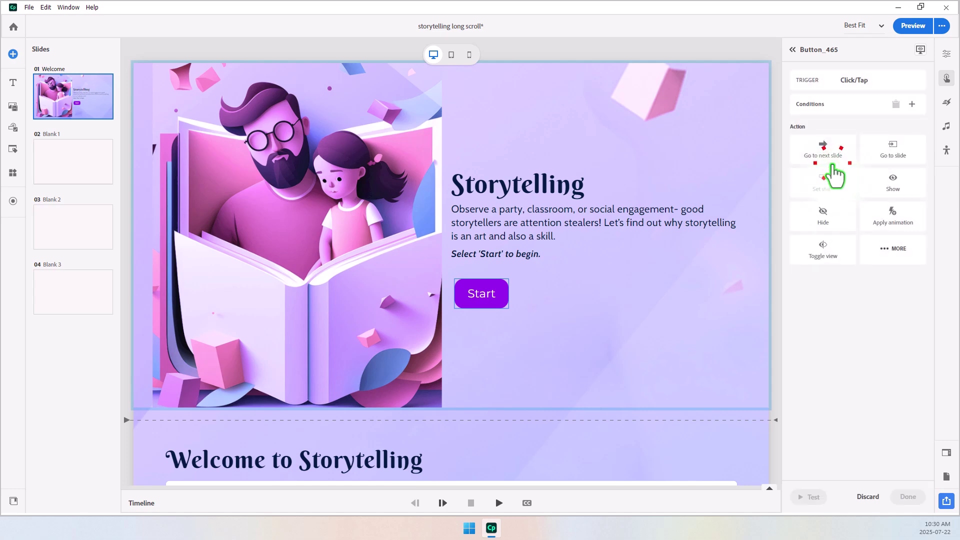
click(898, 192)
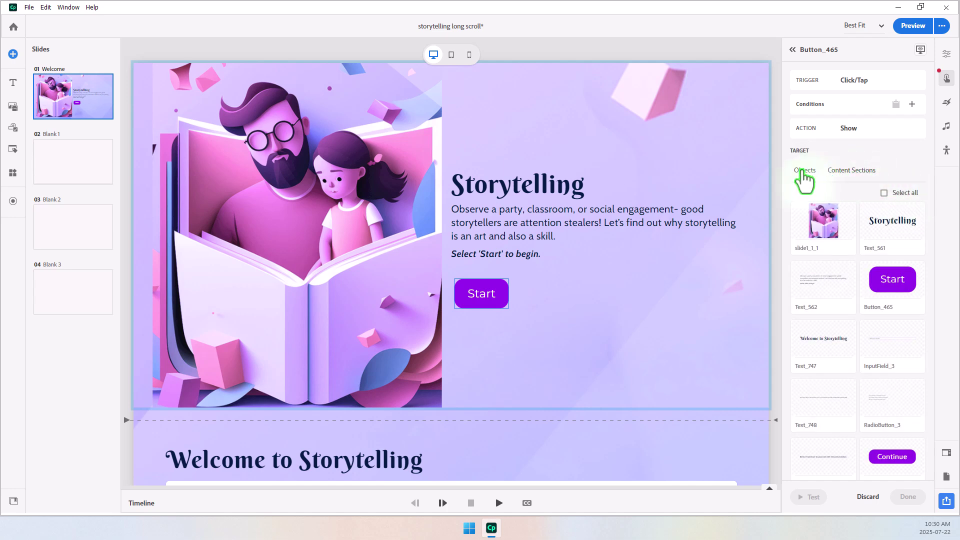
click(855, 170)
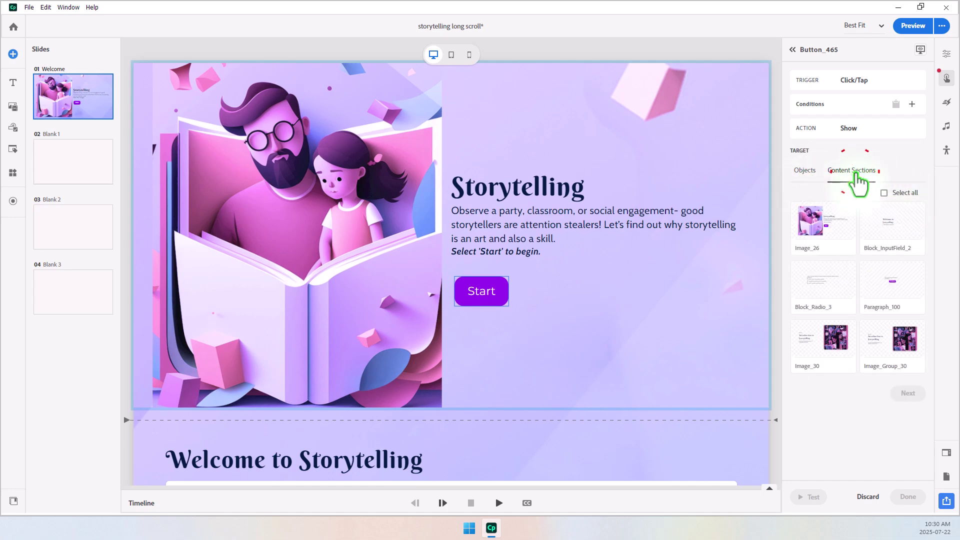
- Choose Block_InputField_2, Block_Radio_3 and Paragraph_100 as the sections to show, and save
scroll(710, 213, down, 2)
scroll(709, 213, down, 4)
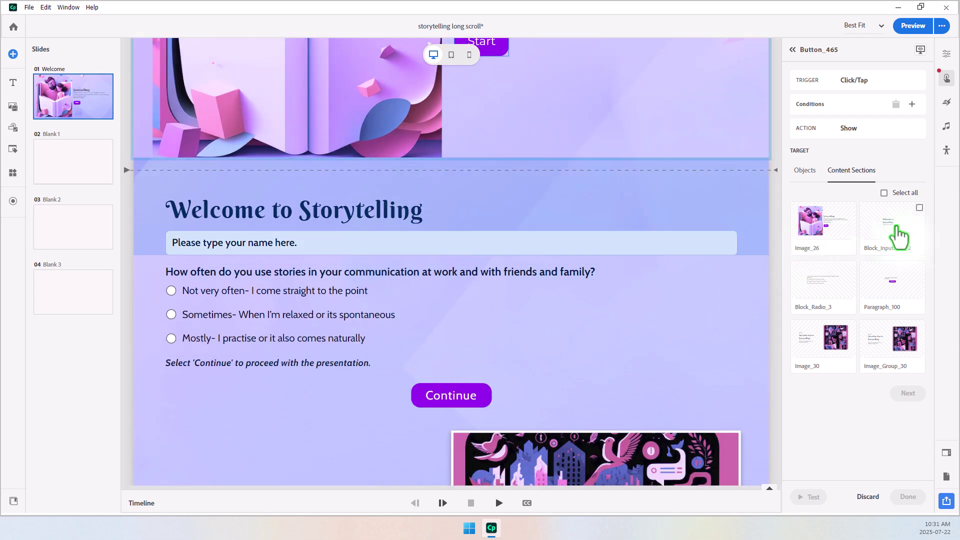
click(899, 237)
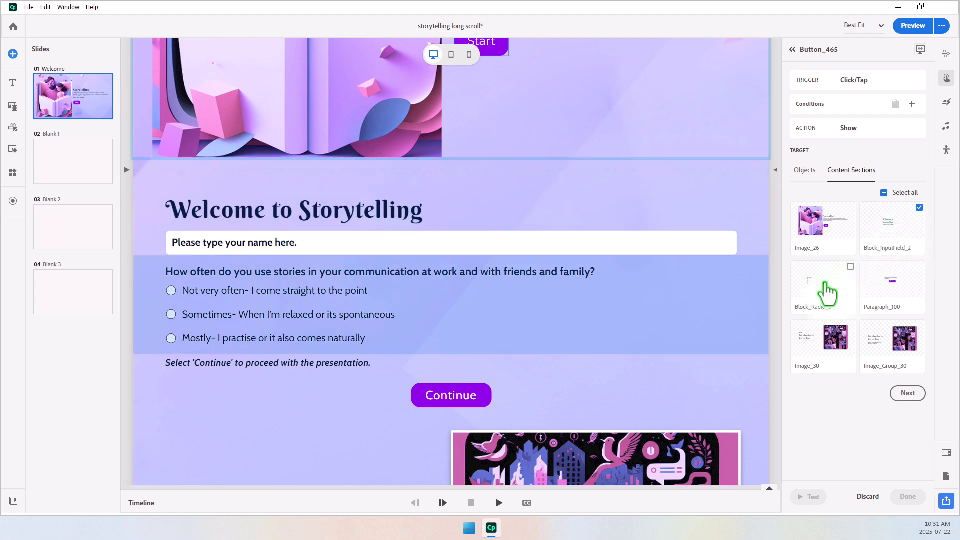
click(826, 290)
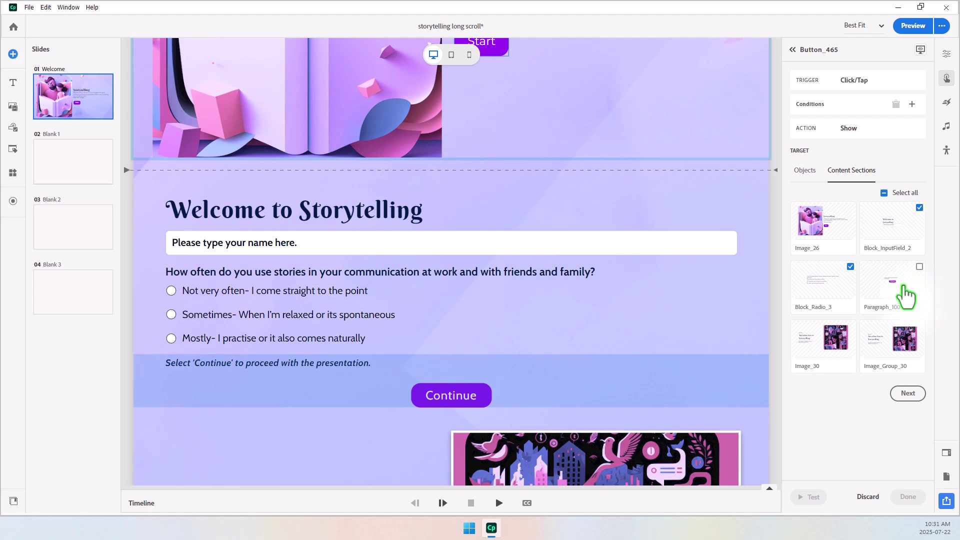
click(902, 295)
click(906, 394)
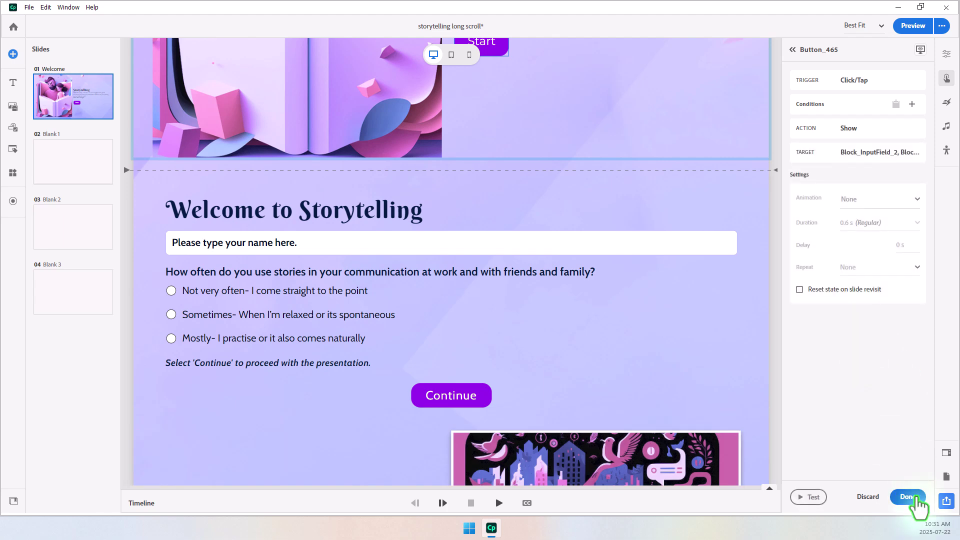
click(907, 496)
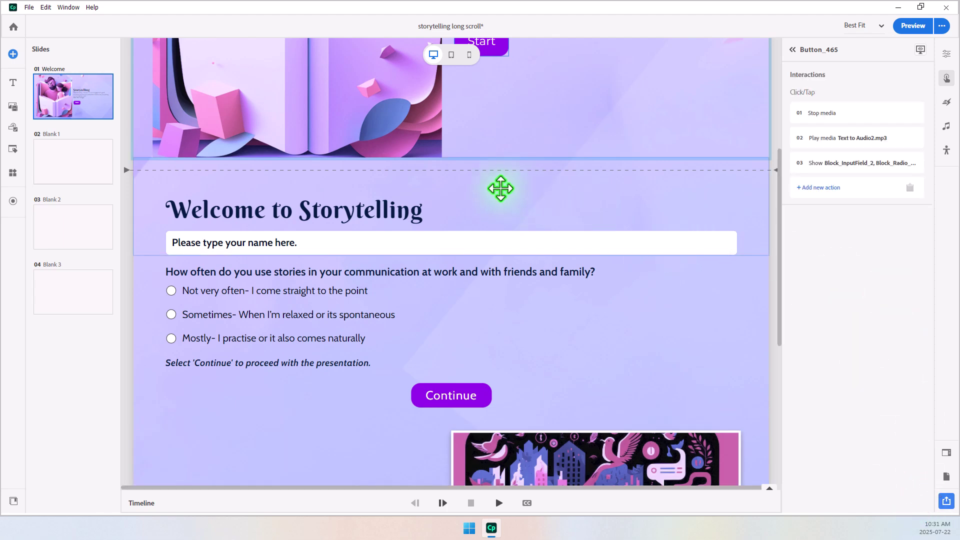
- Give the Continue button a Click/Tap action that stops media
scroll(517, 160, up, 1)
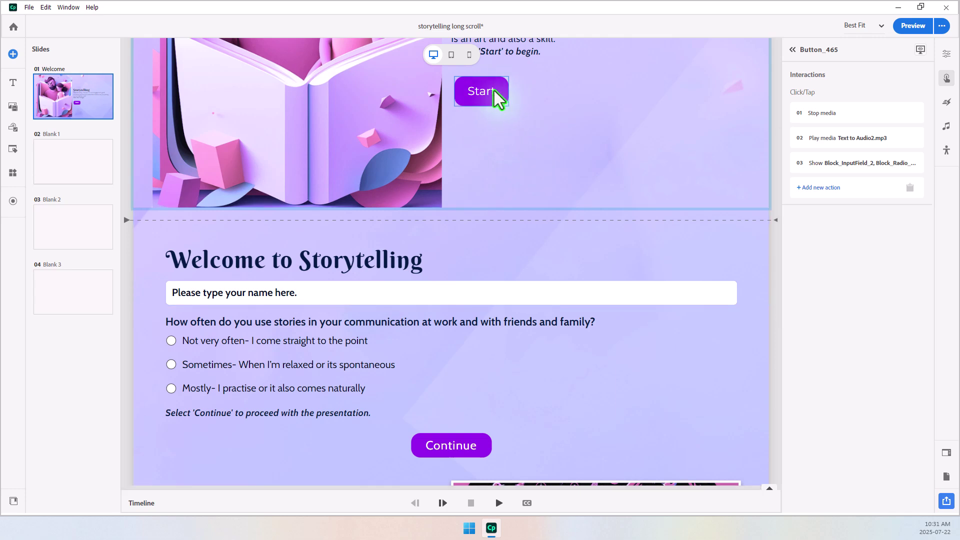
scroll(680, 311, down, 3)
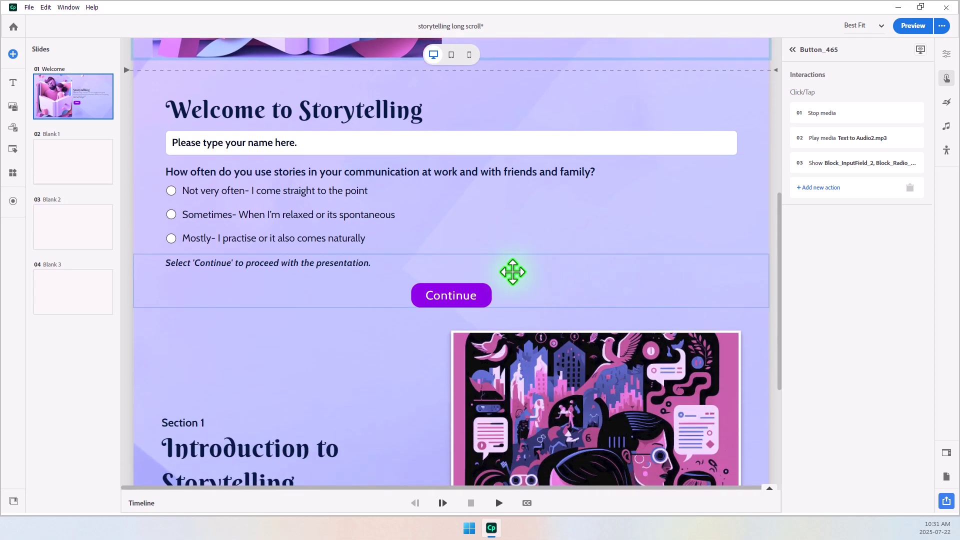
click(460, 294)
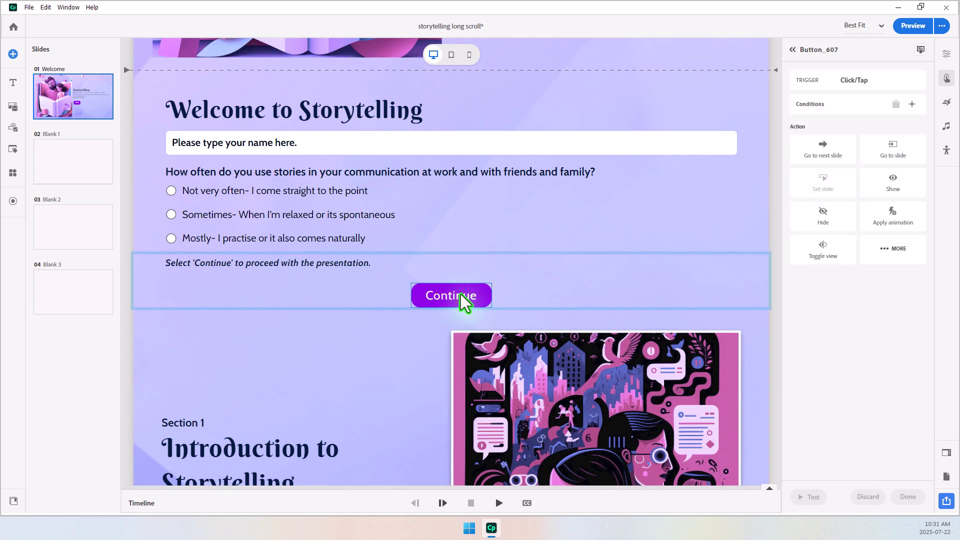
click(889, 251)
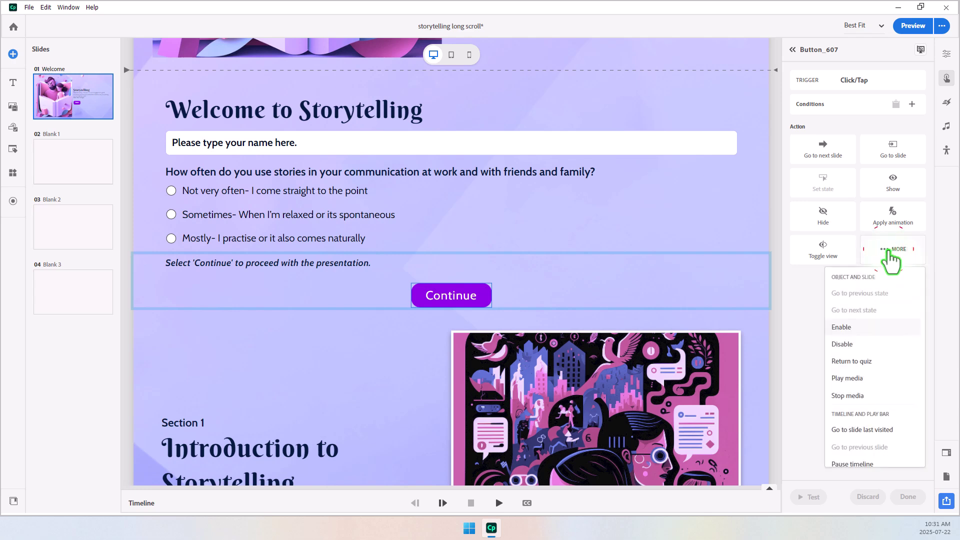
click(875, 397)
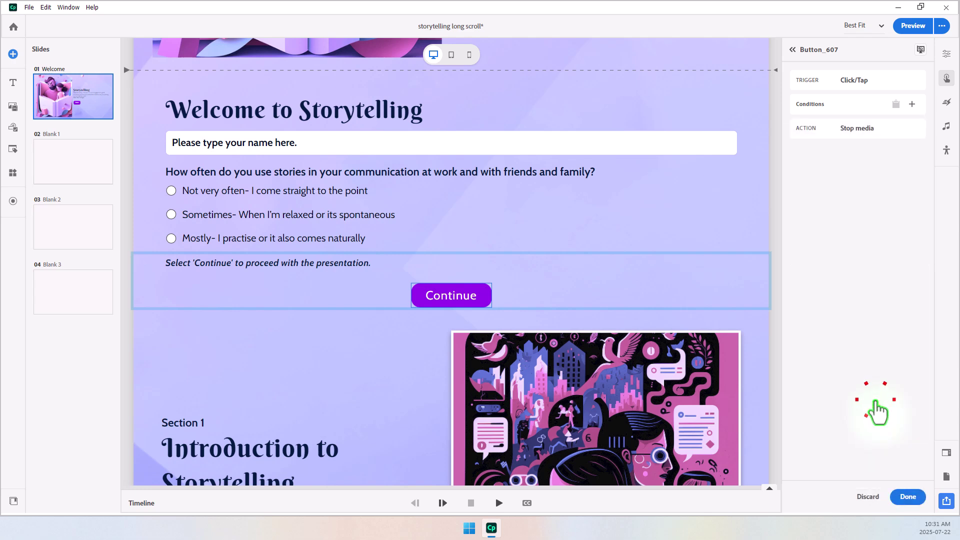
- Add a Continue button action that plays Text to Audio3.mp3
click(822, 138)
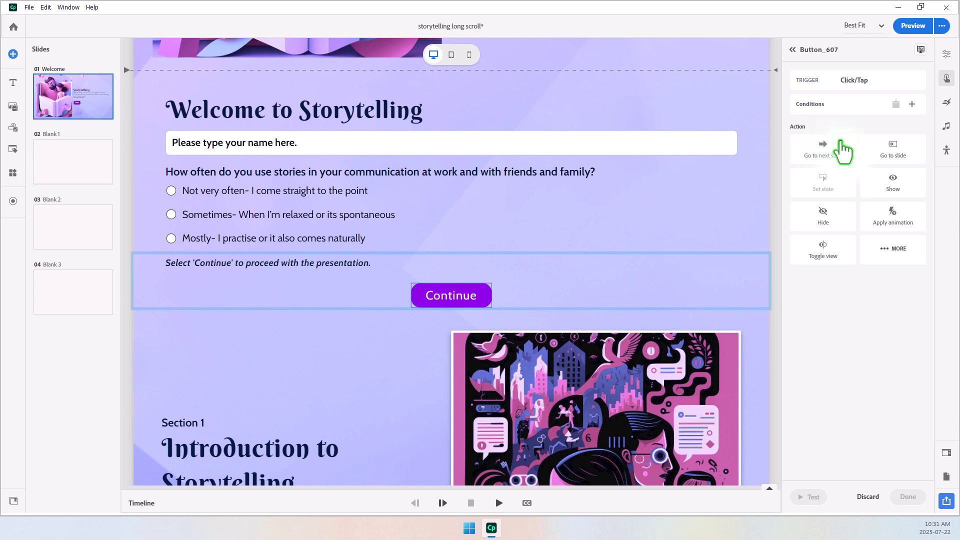
click(889, 250)
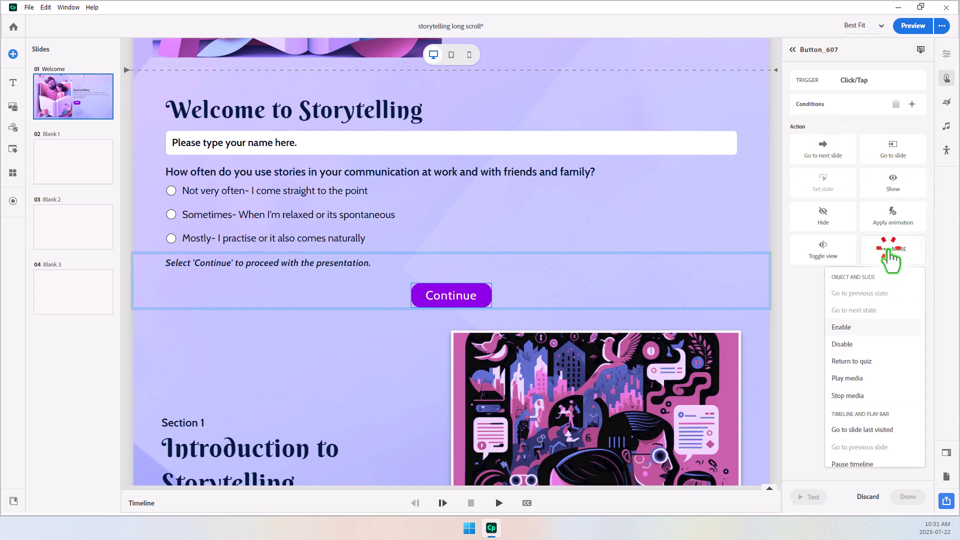
click(858, 378)
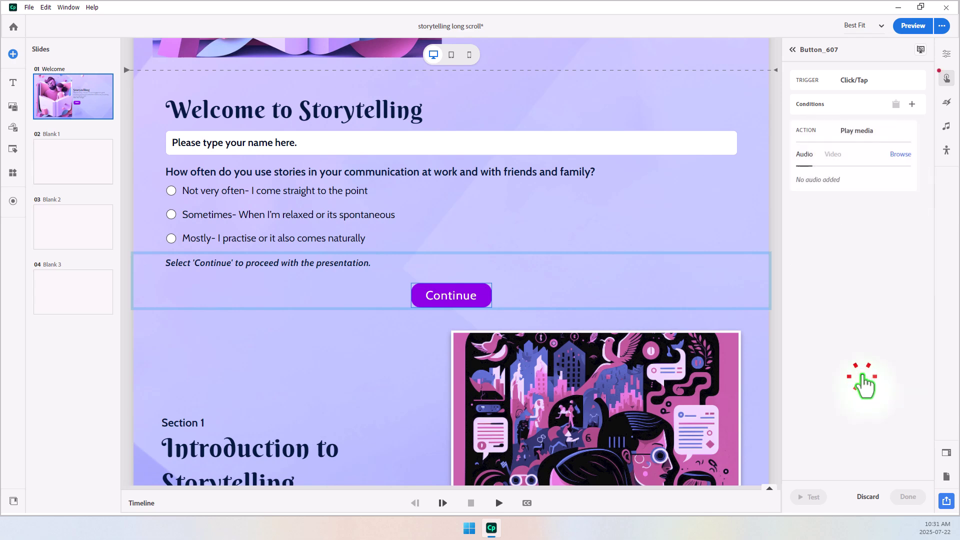
click(918, 152)
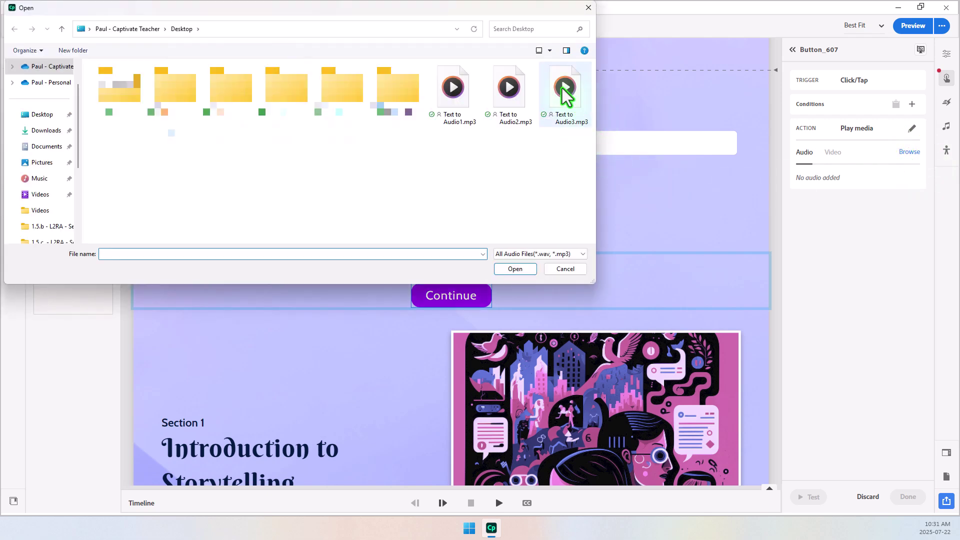
click(564, 94)
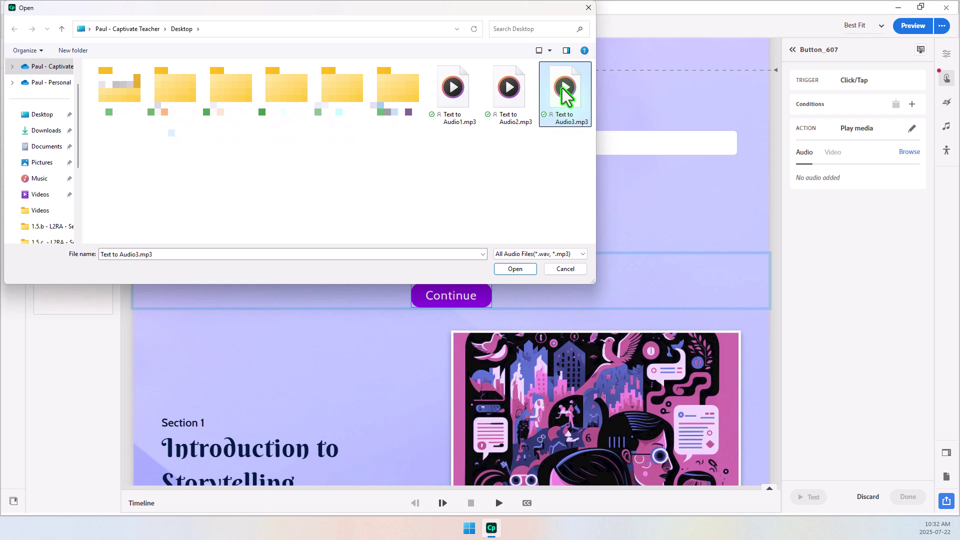
click(521, 273)
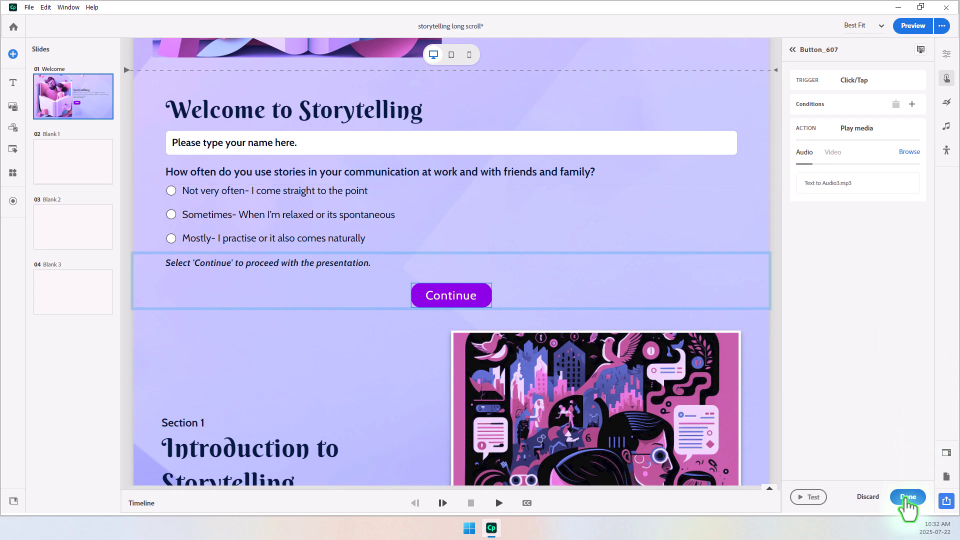
click(907, 497)
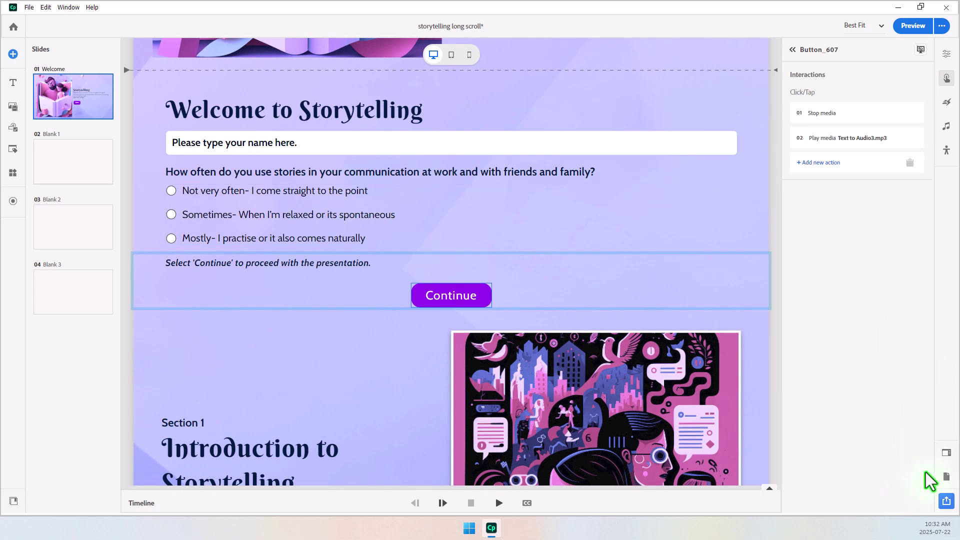
- Add a third Continue button action that shows Image_30
scroll(679, 317, down, 4)
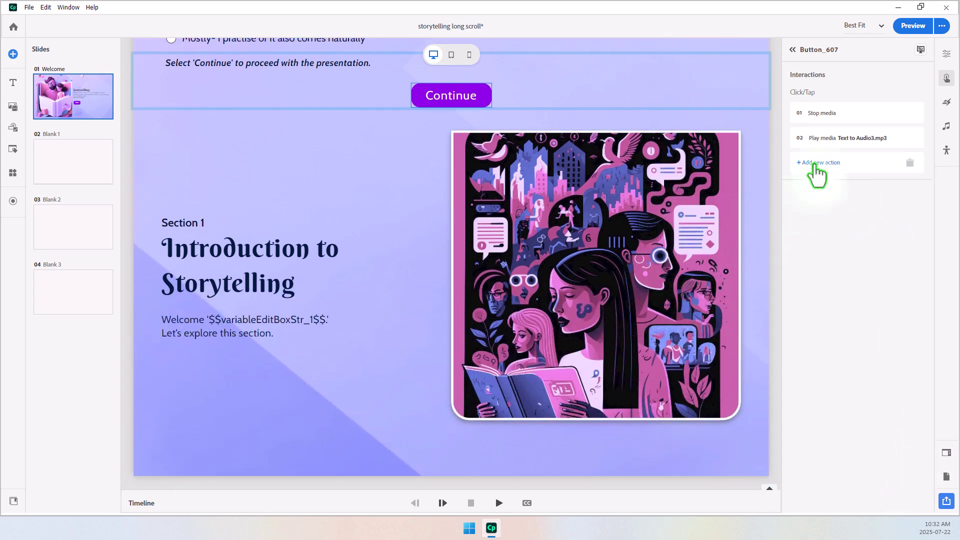
click(821, 163)
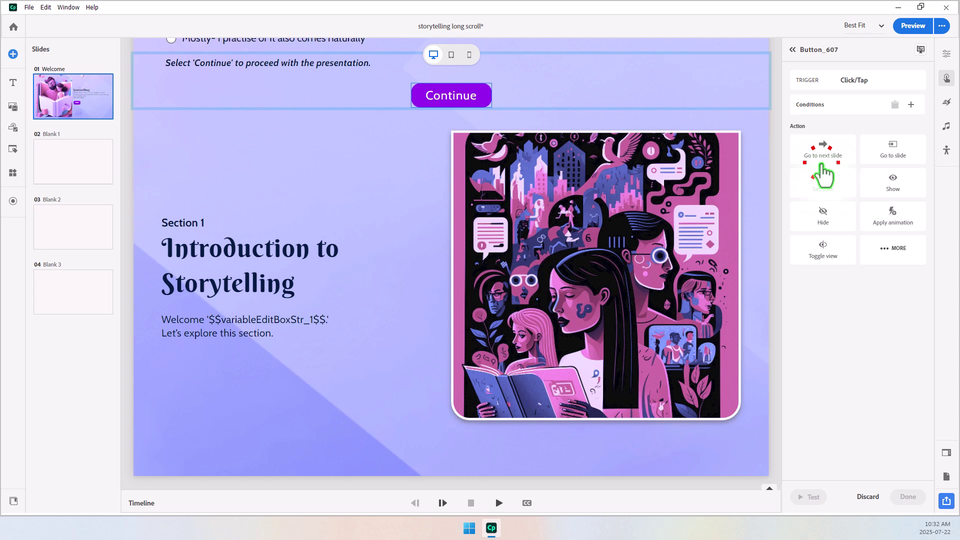
click(887, 181)
click(851, 169)
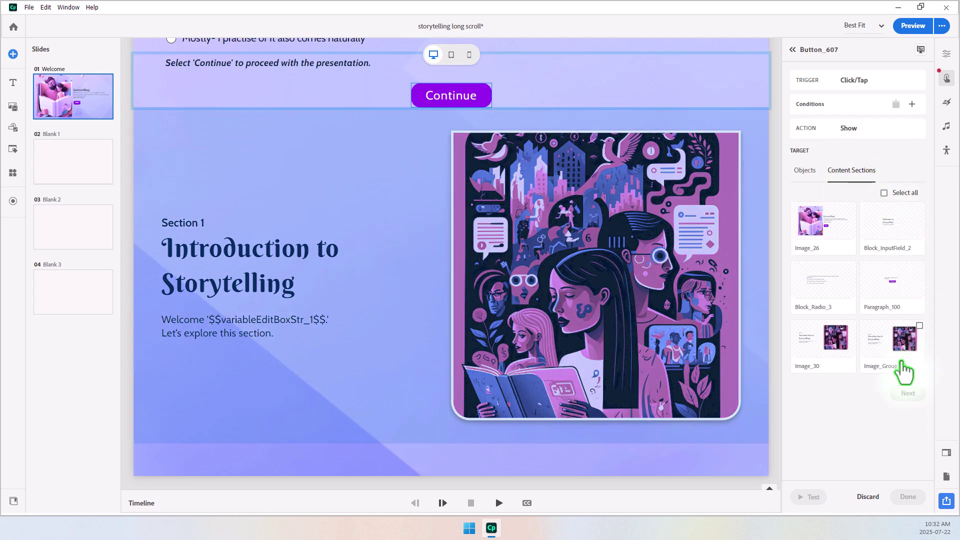
click(806, 350)
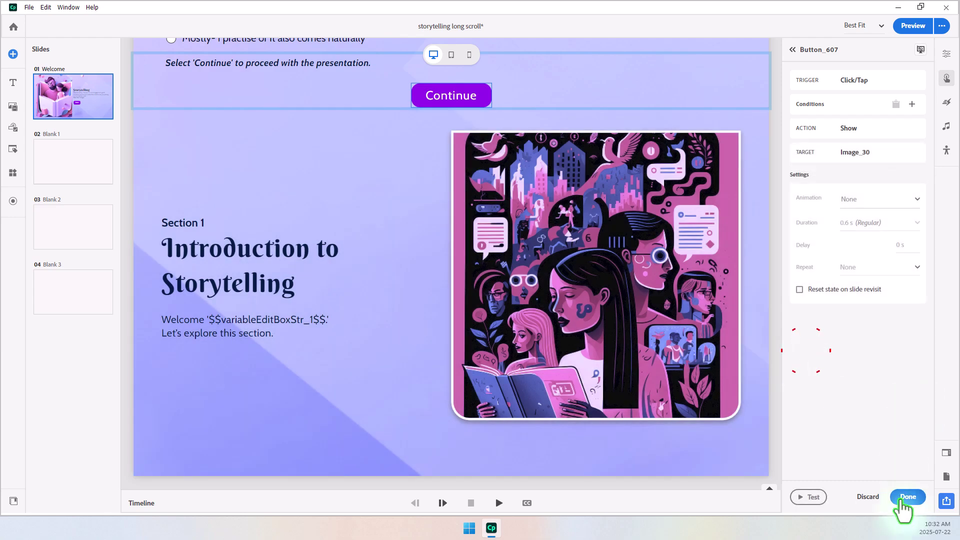
click(906, 496)
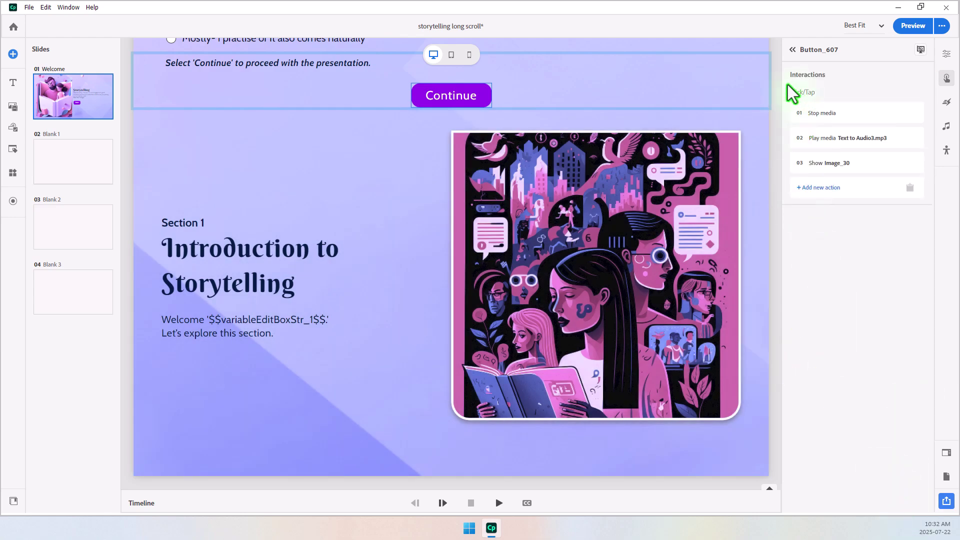
scroll(773, 85, up, 10)
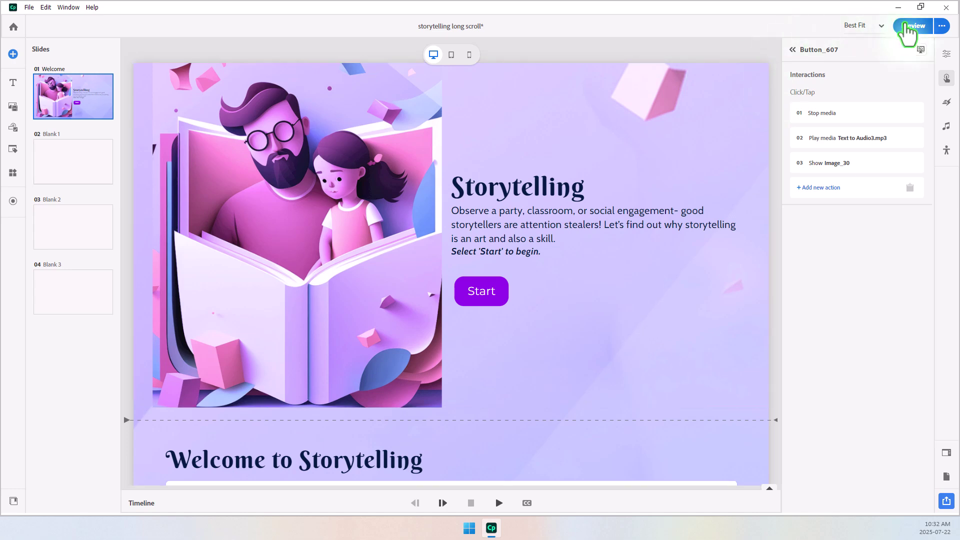
- Preview the slide in Chrome, then switch back to the Captivate editor
click(905, 26)
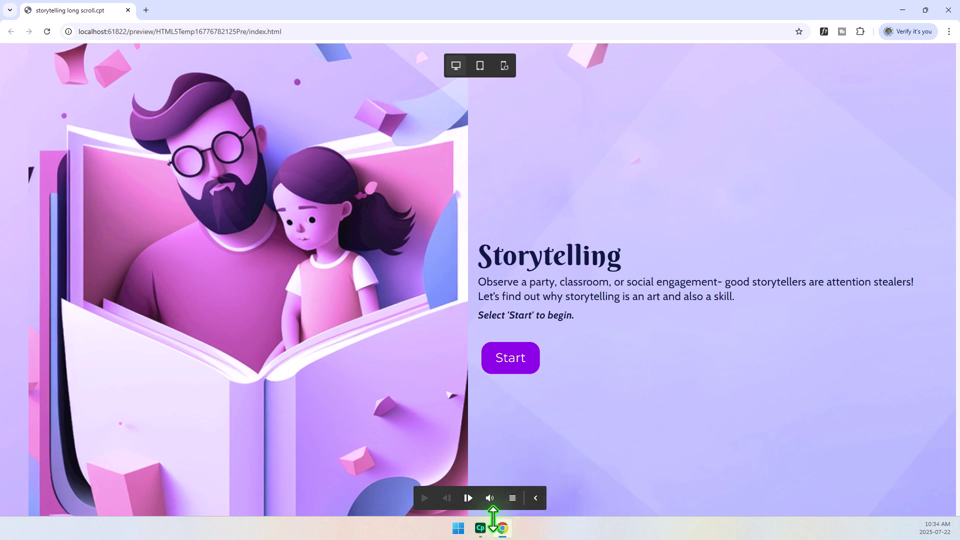
click(480, 527)
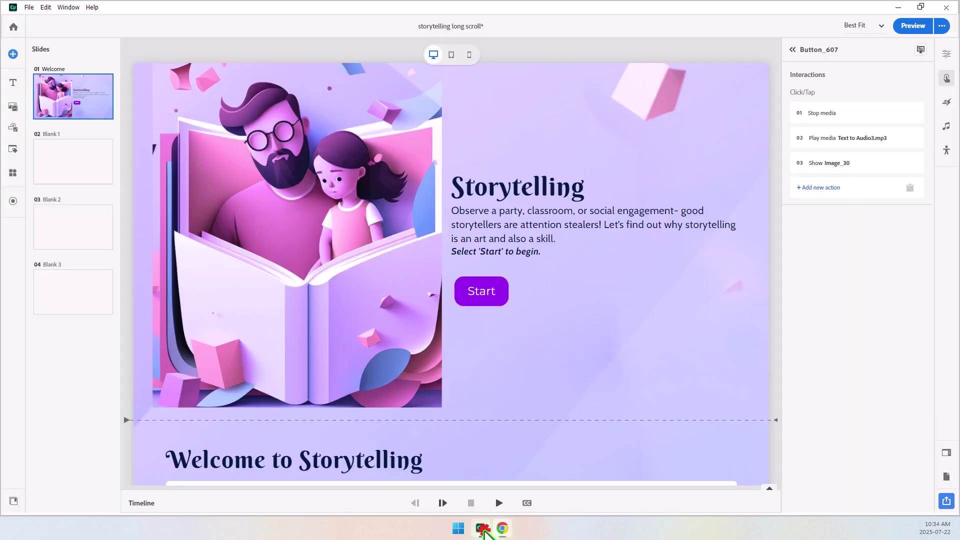
- Glance at the Help menu, then minimize Captivate to bring back the Chrome preview
click(91, 8)
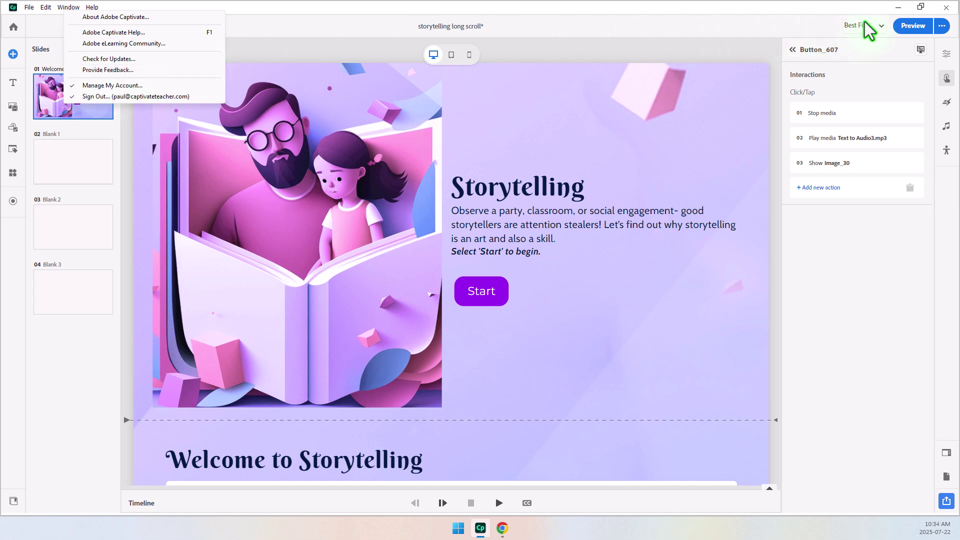
click(898, 8)
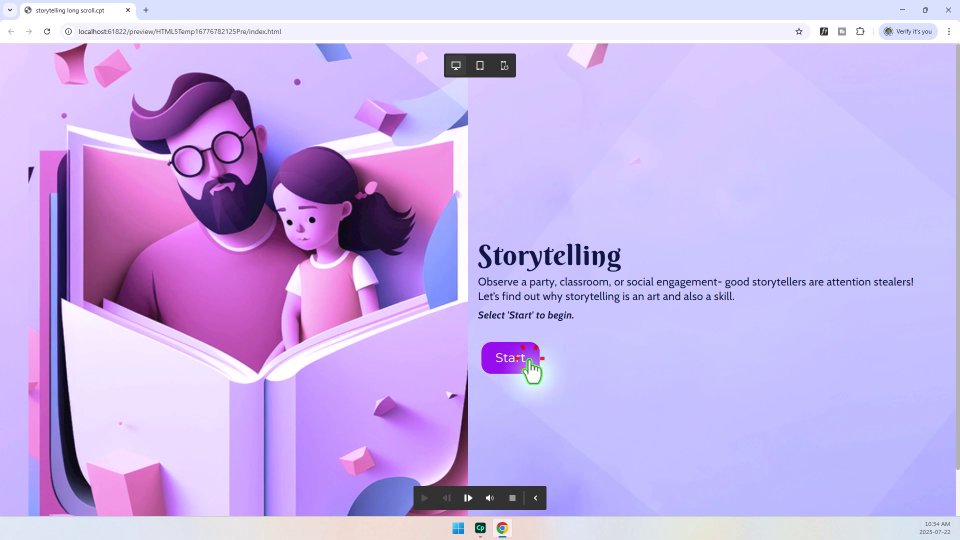
- Start the presentation in the Chrome preview
click(528, 361)
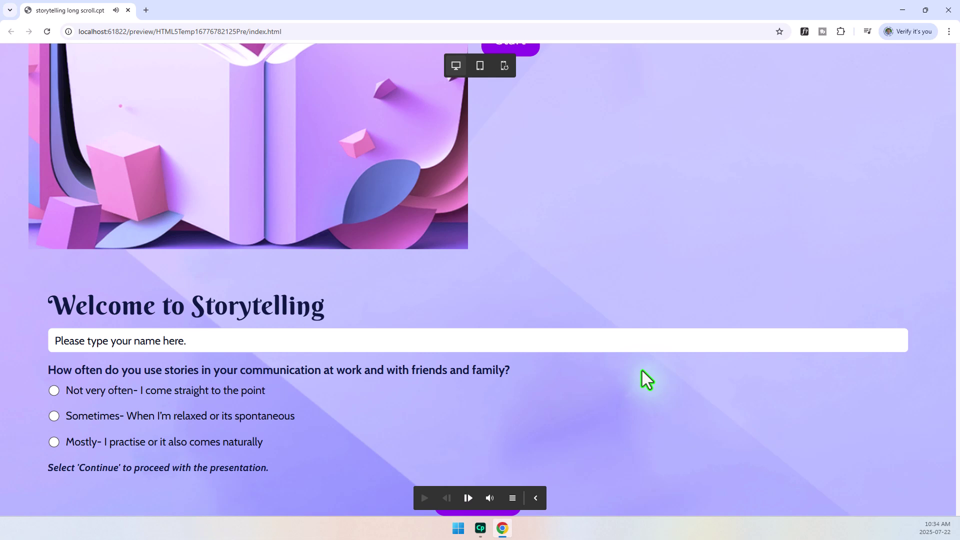
click(515, 506)
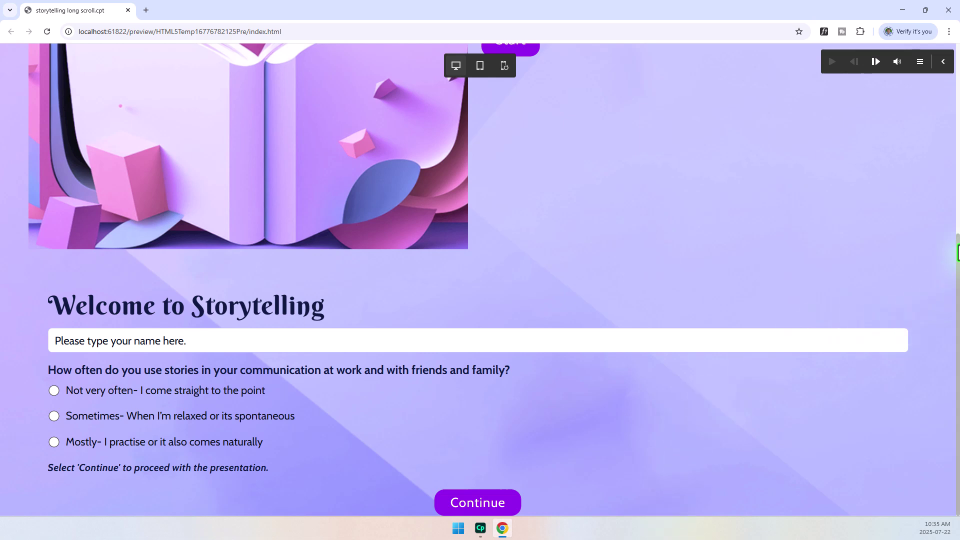
scroll(957, 252, up, 1)
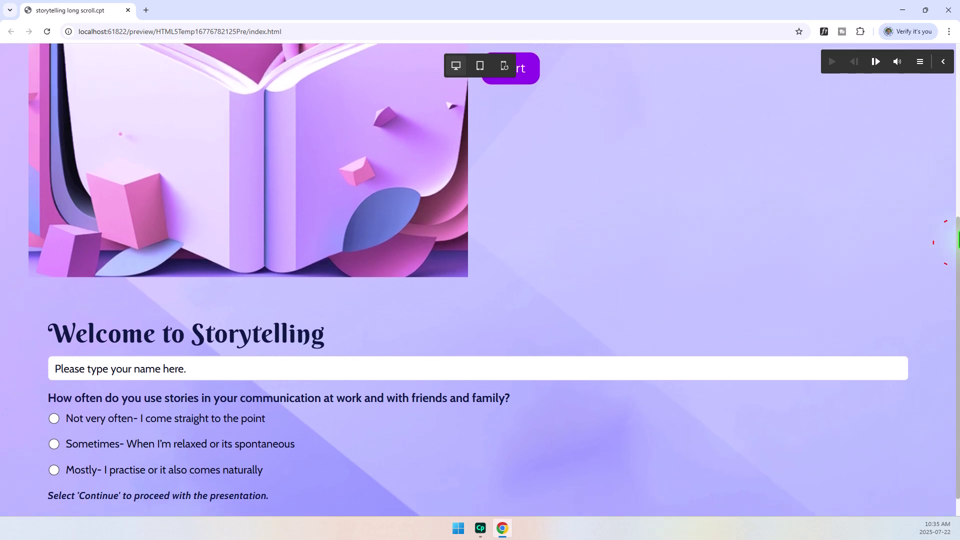
scroll(957, 259, down, 1)
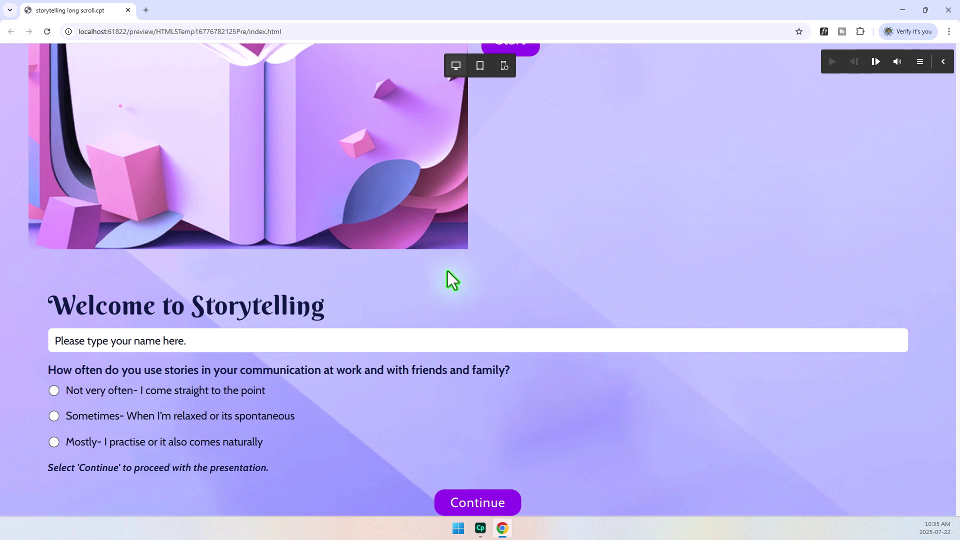
- Enter a name, answer Sometimes, and continue to reveal the next section
click(328, 347)
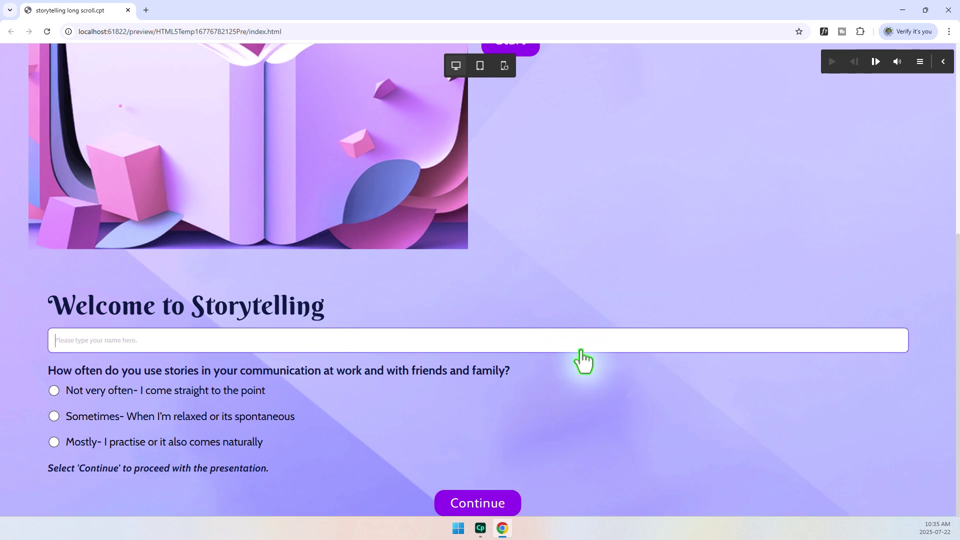
text(Paul)
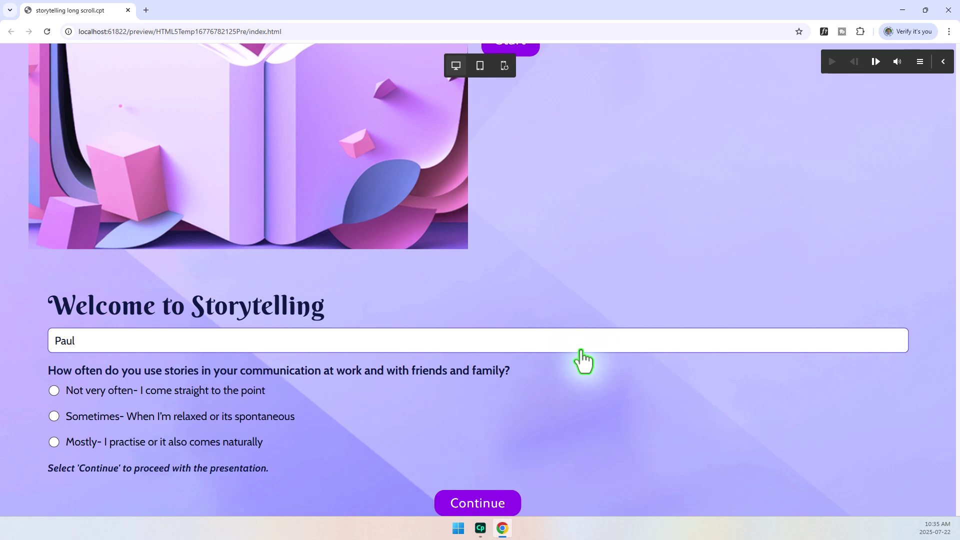
click(122, 418)
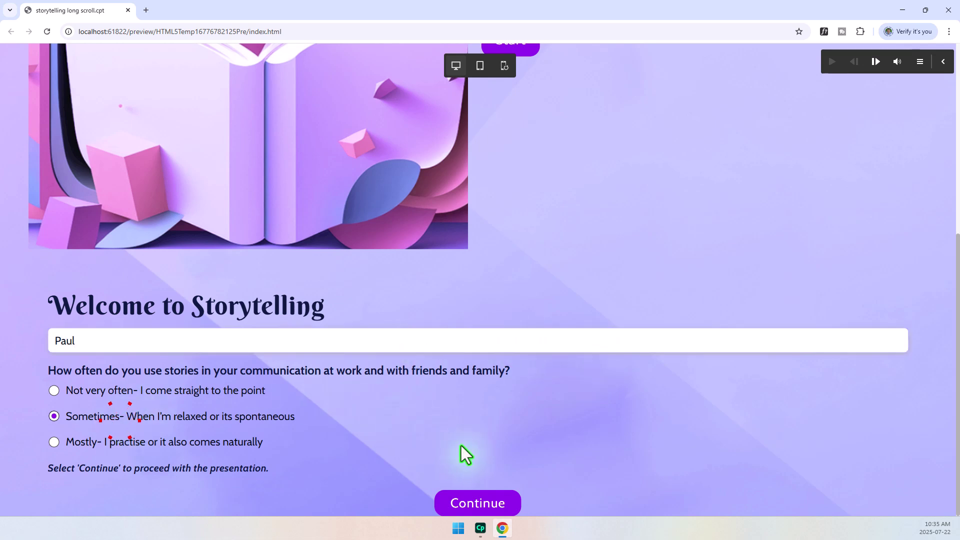
click(510, 504)
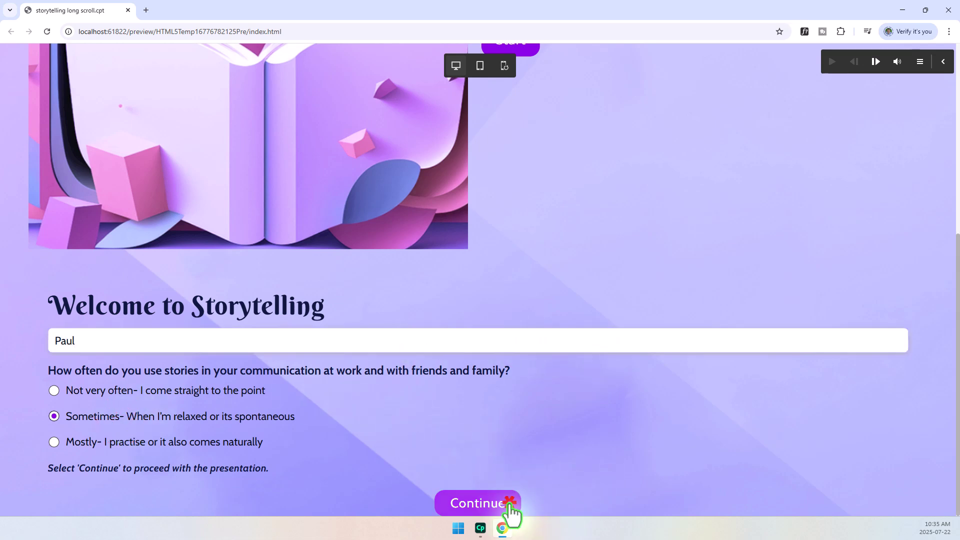
scroll(549, 406, down, 2)
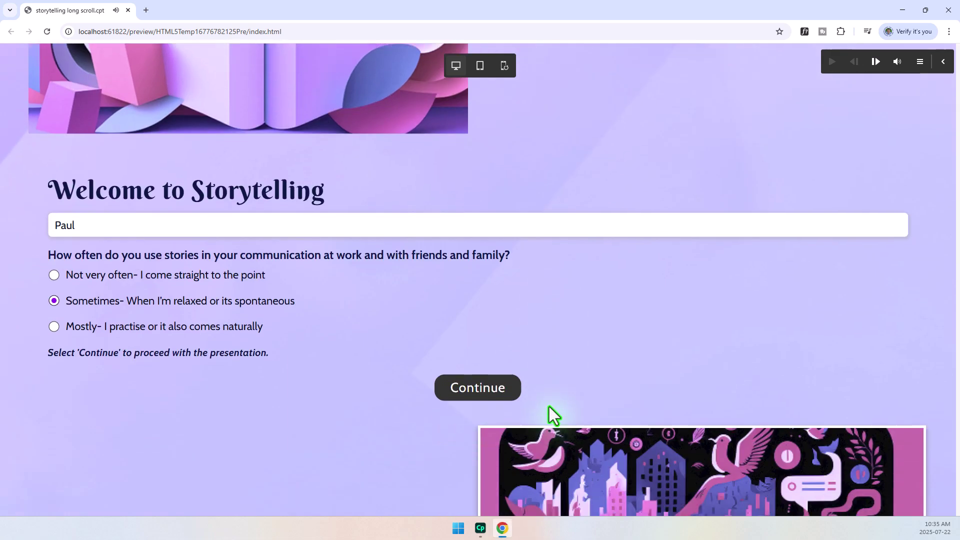